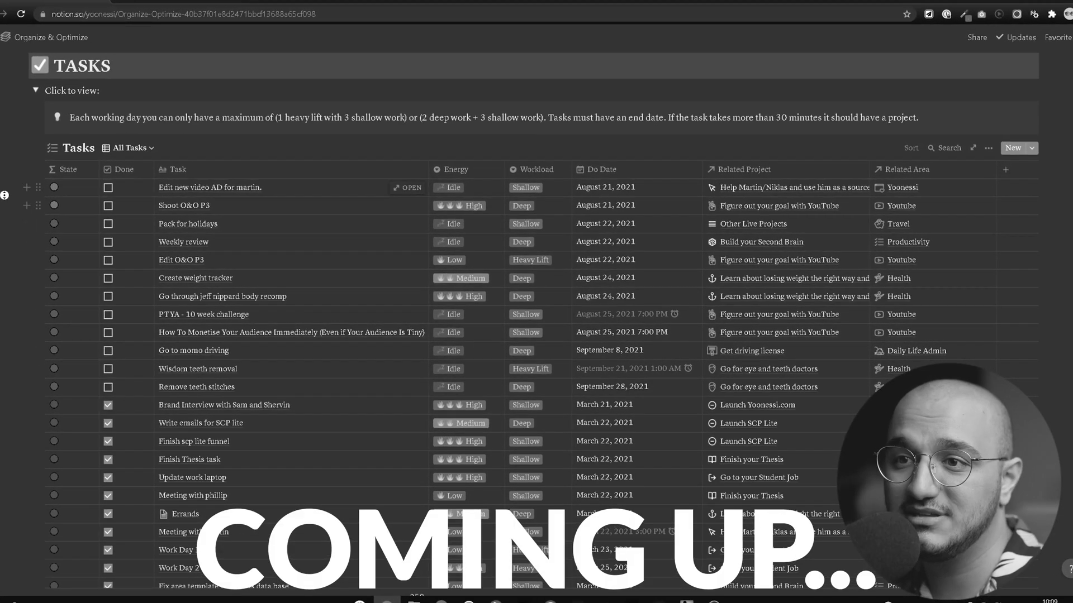
Step: Check that the dashboard sections are collapsed, then expand the PROJECTS toggle
scroll(10, 243, down, 3)
scroll(536, 313, down, 5)
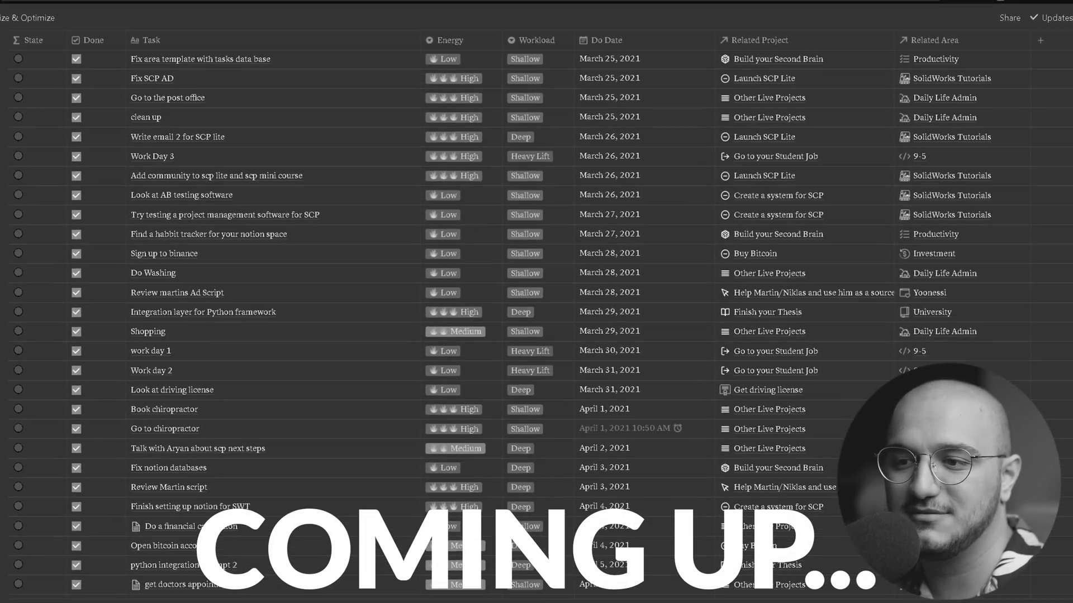
scroll(30, 158, down, 3)
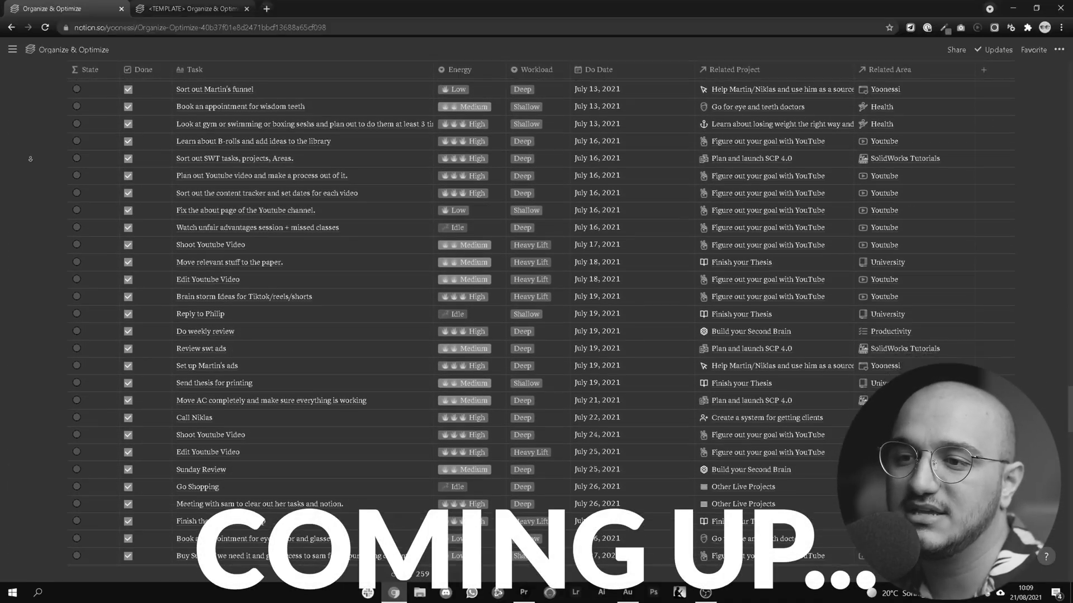
scroll(30, 159, down, 5)
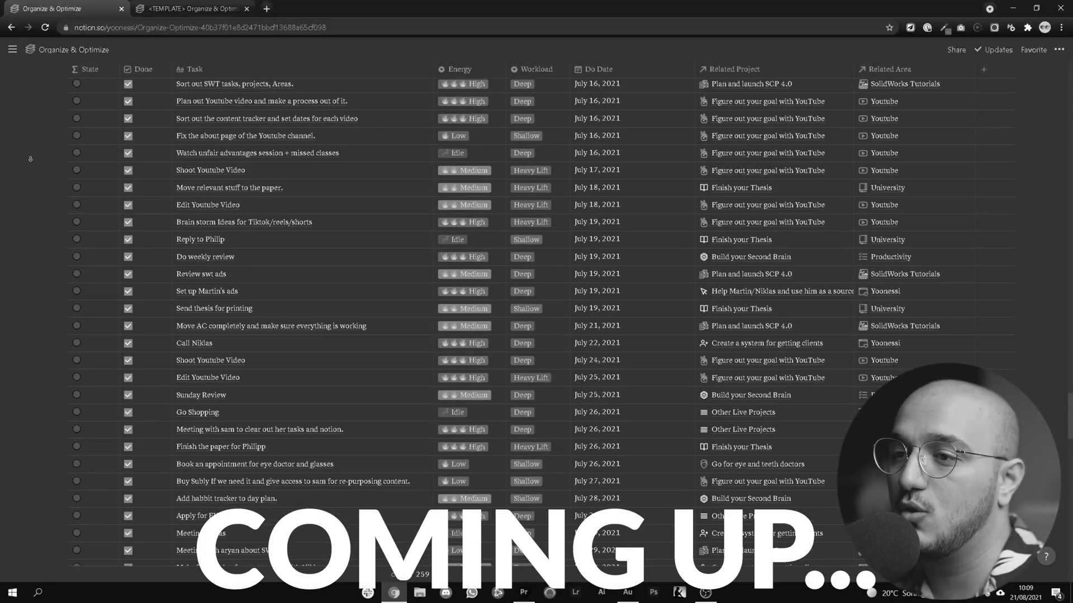
scroll(30, 159, down, 5)
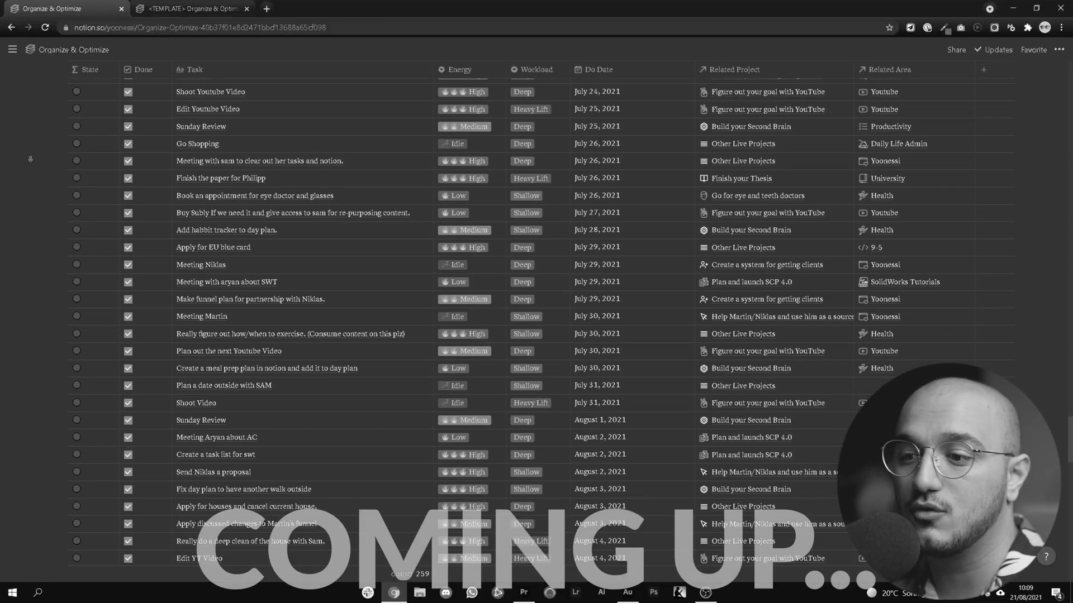
scroll(30, 159, down, 2)
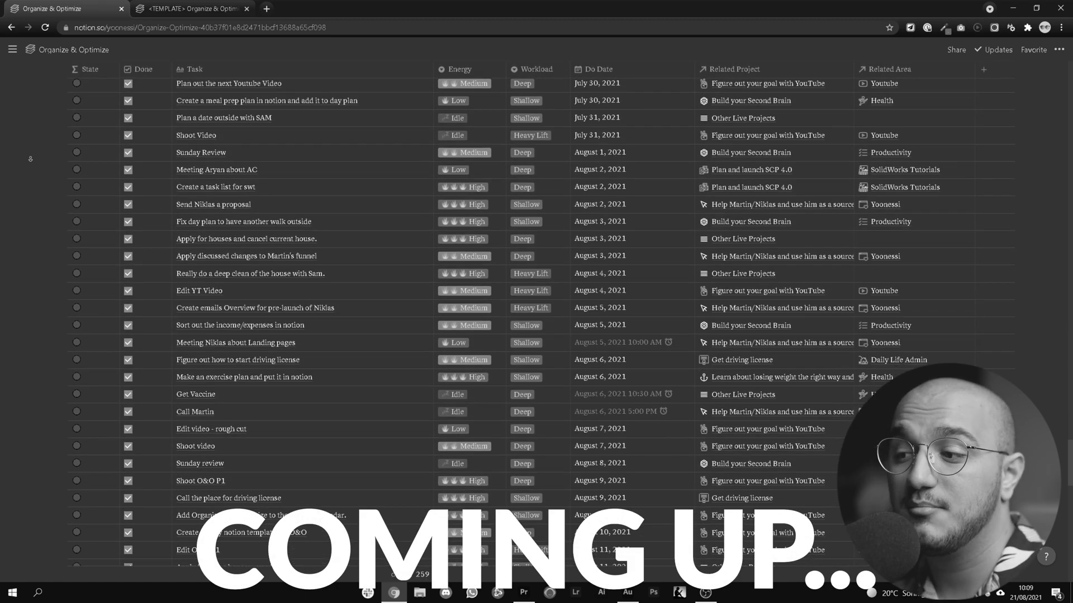
scroll(30, 159, down, 5)
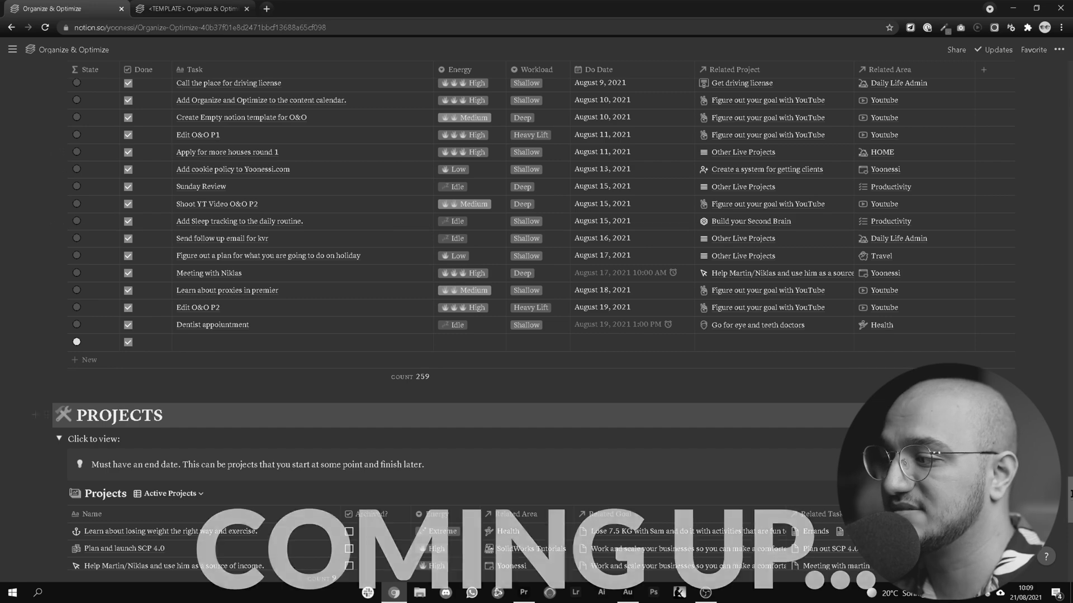
scroll(537, 279, up, 15)
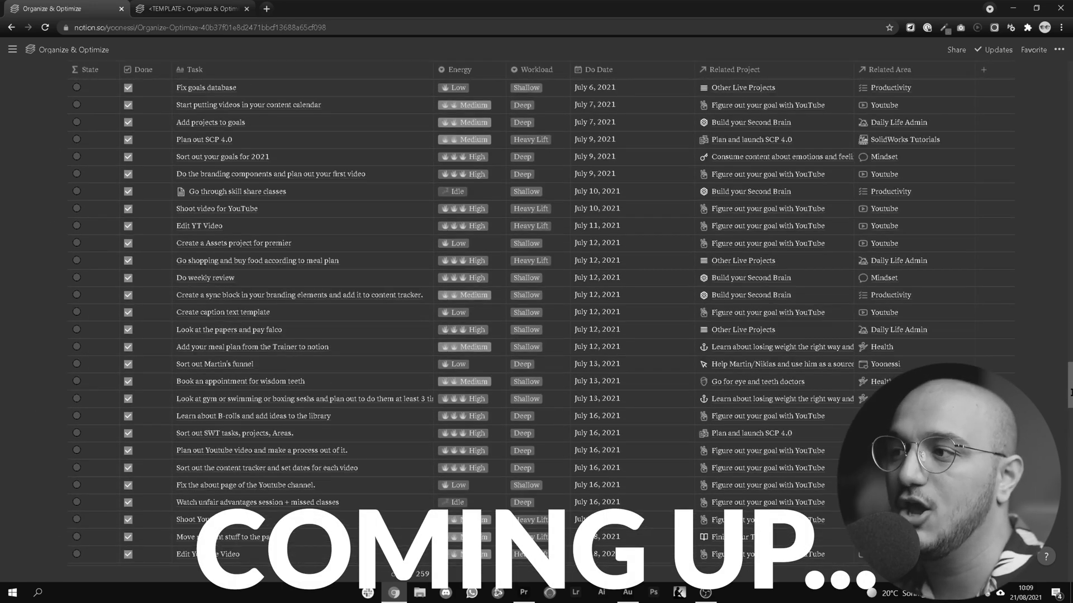
scroll(536, 280, up, 15)
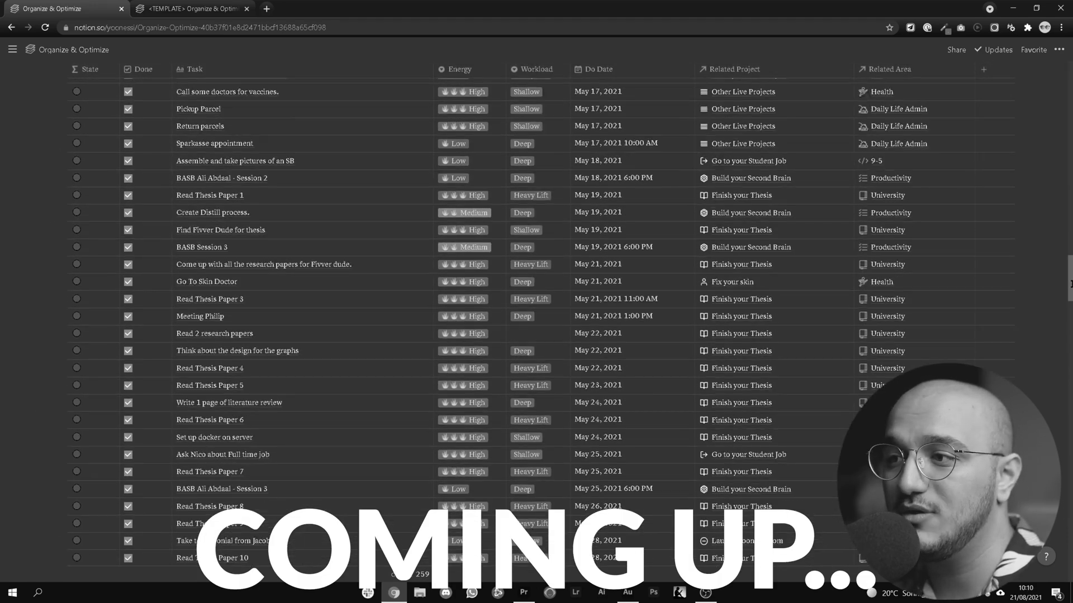
scroll(320, 226, up, 20)
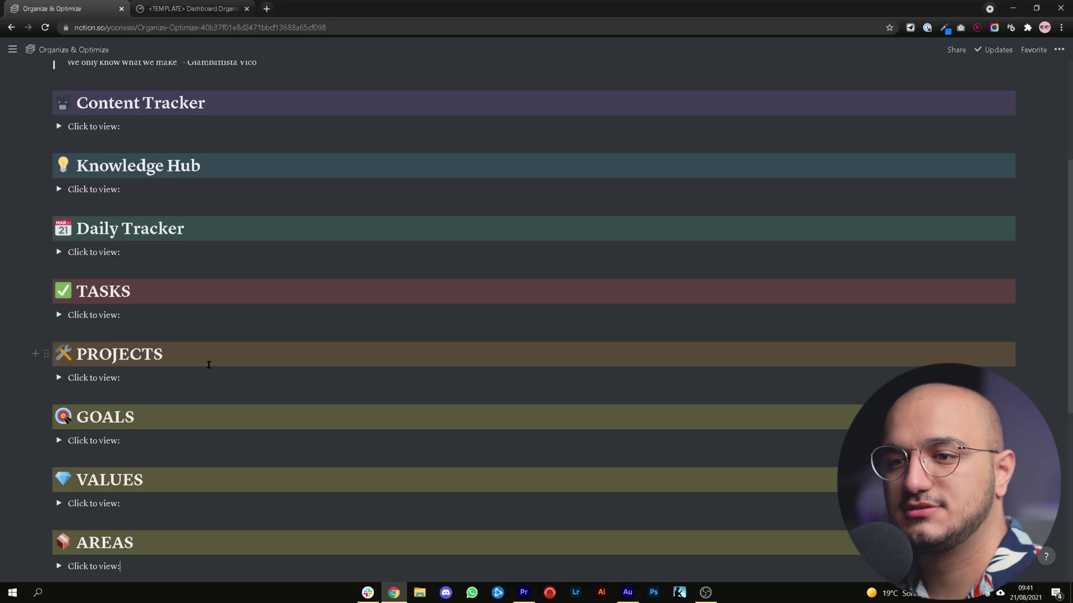
click(58, 378)
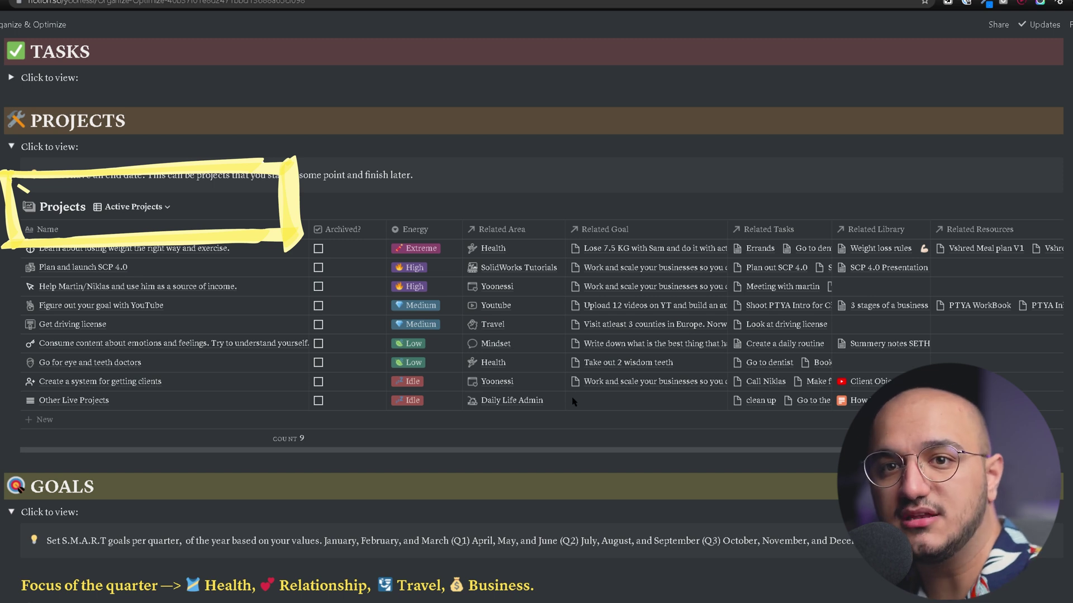
Step: Scroll the template page down to its Projects and Quarterly Goals tables
scroll(696, 240, down, 5)
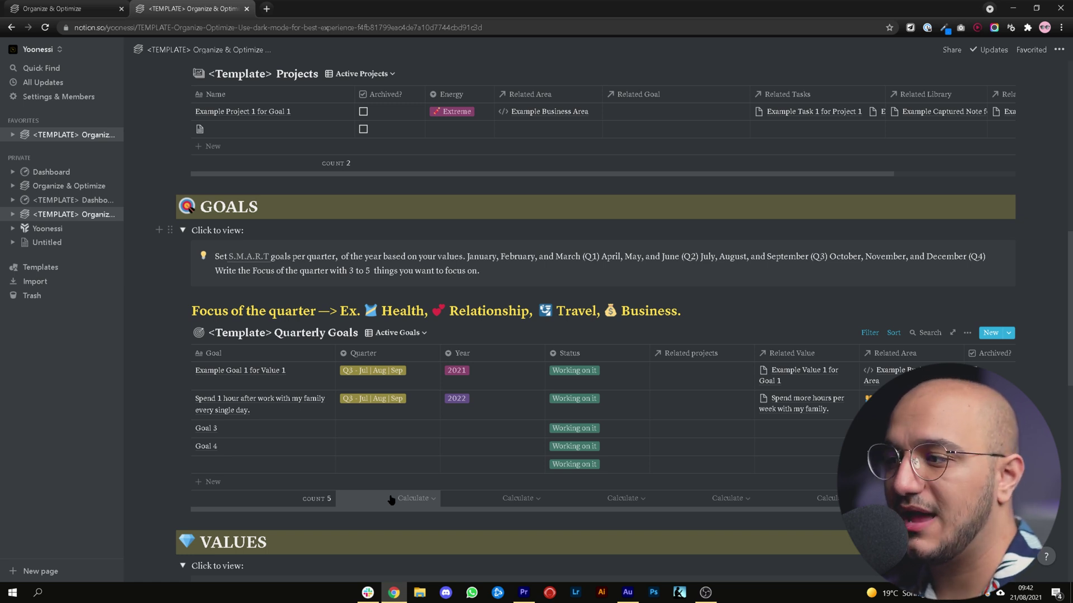
Step: Scroll back up and clear the block selection on the Goals section
scroll(325, 187, up, 2)
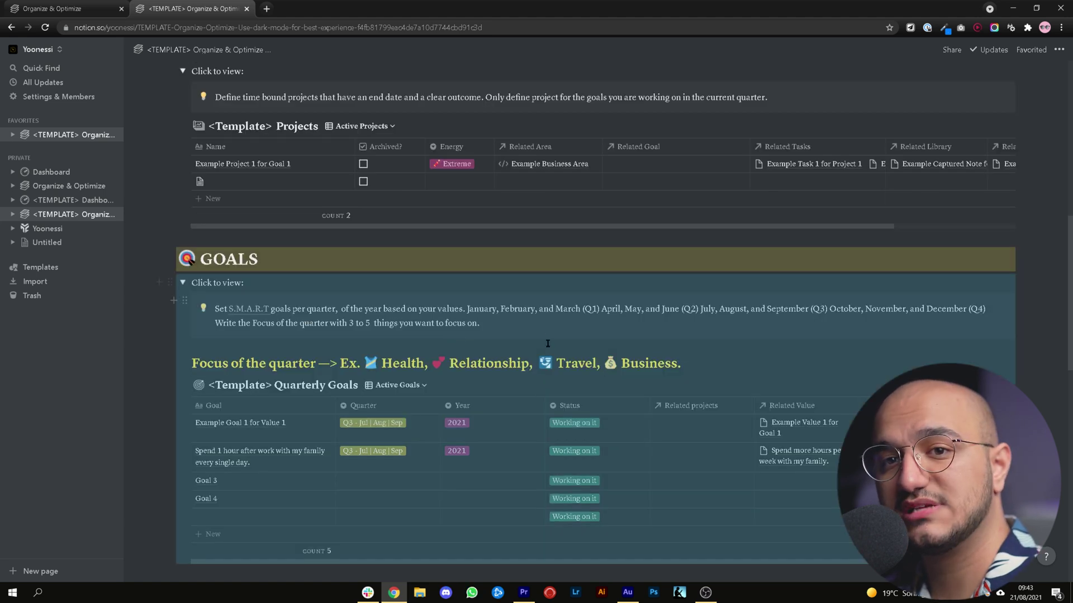
click(406, 363)
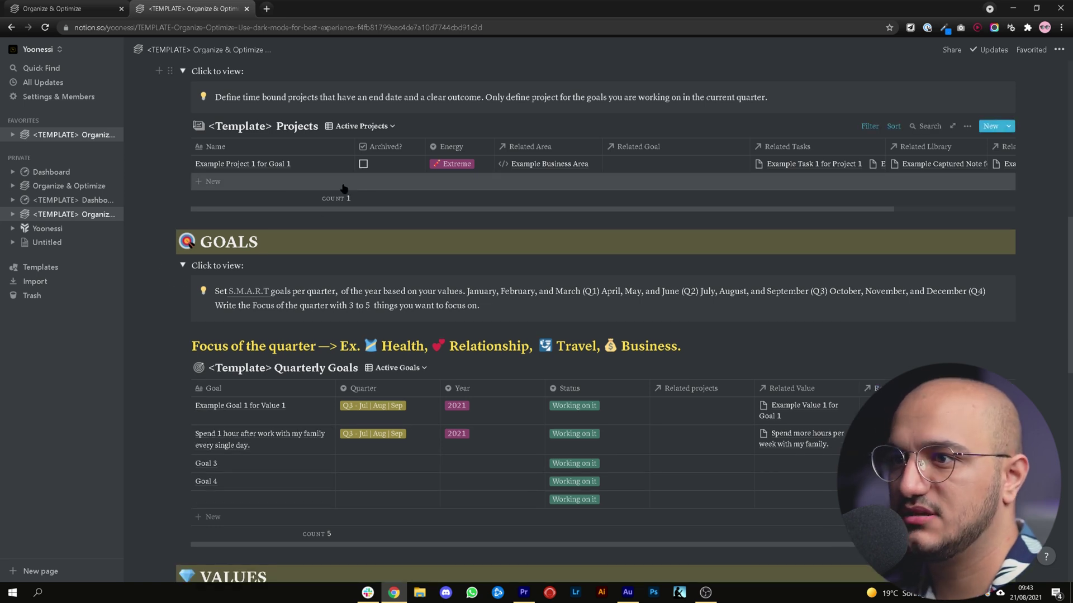
Step: Add the row 'Figure out the timetables for you and your family.' to the template Projects table
click(1008, 127)
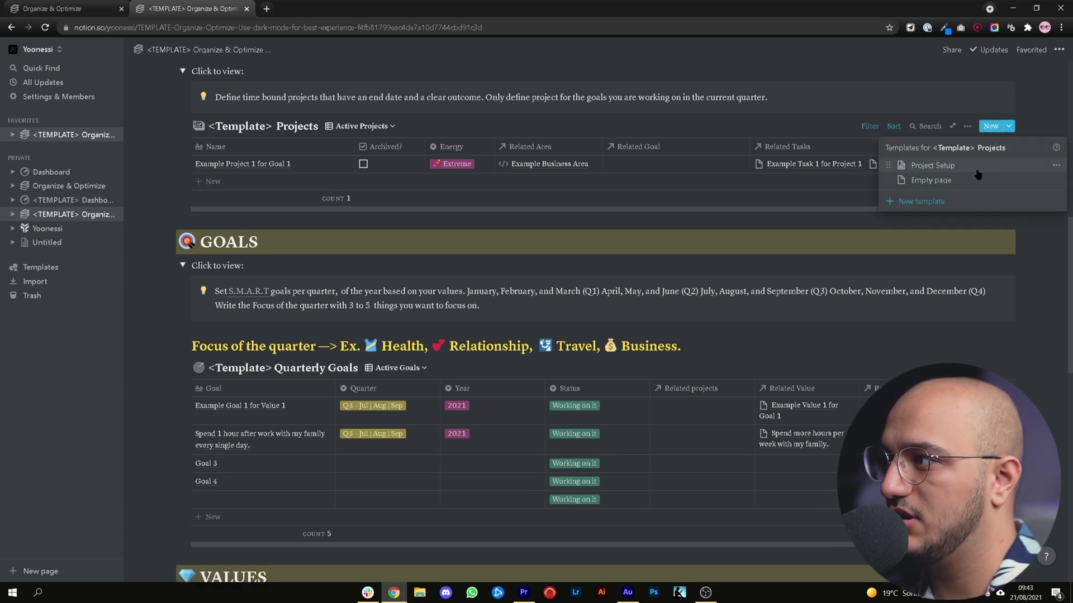
key(Escape)
click(224, 182)
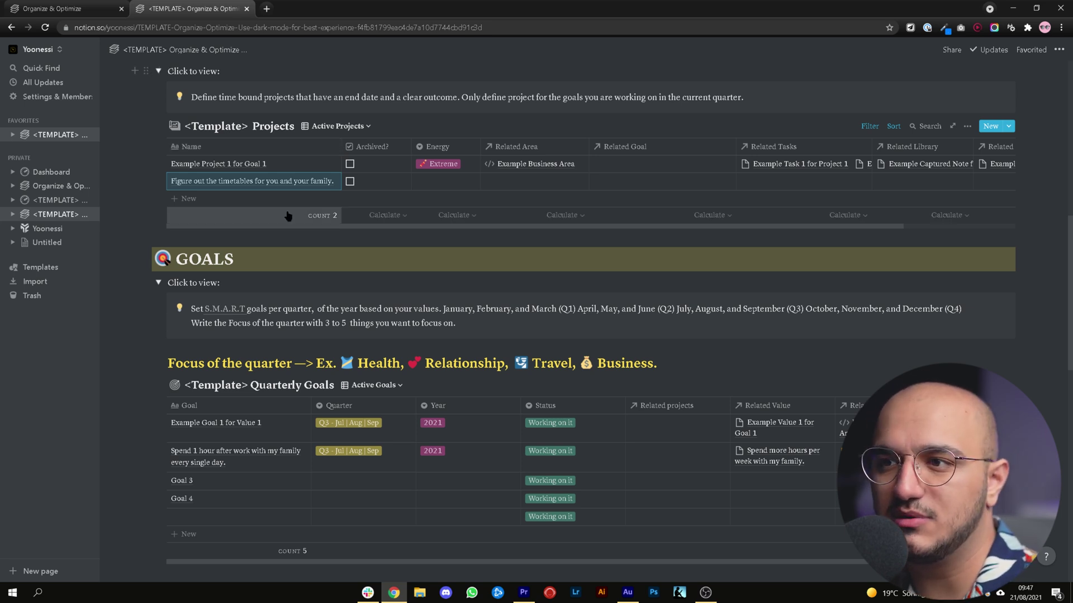
click(67, 5)
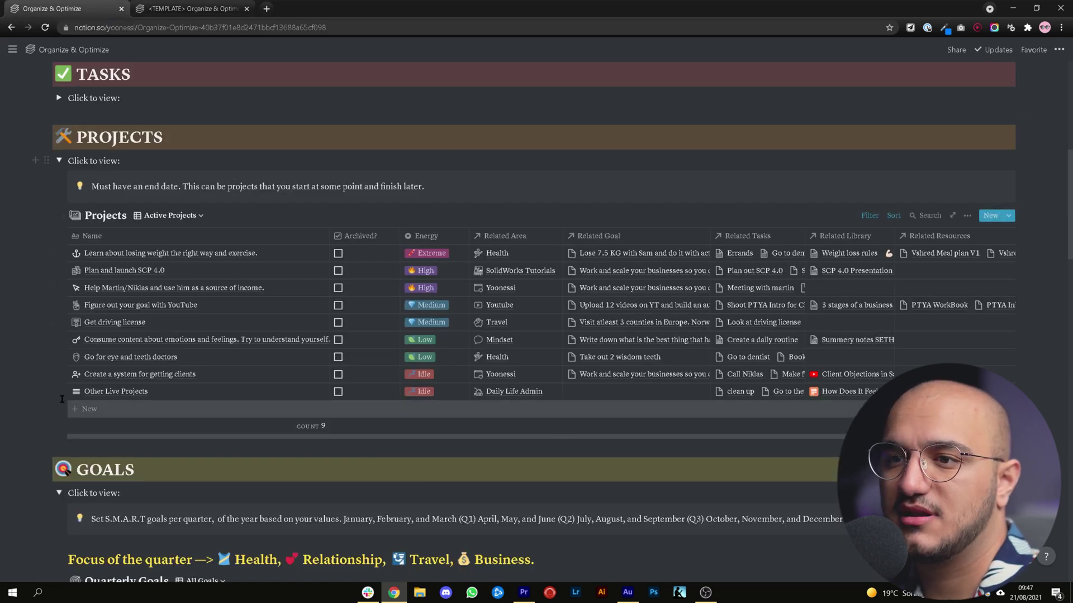
Step: Switch the Projects view to All projects and scroll to the new timetables project
click(170, 216)
click(162, 269)
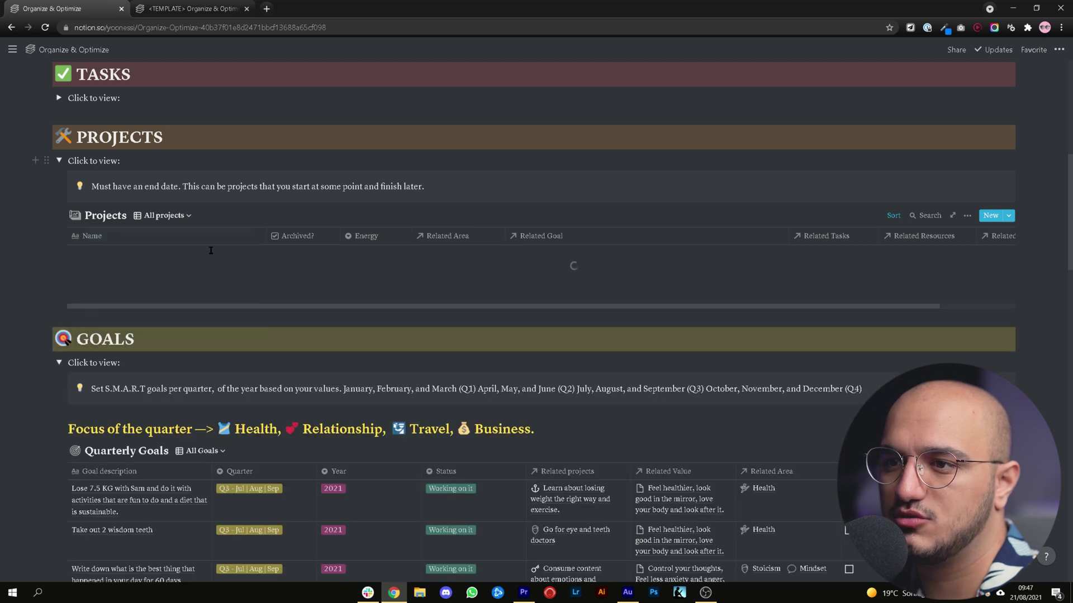
scroll(311, 221, down, 1)
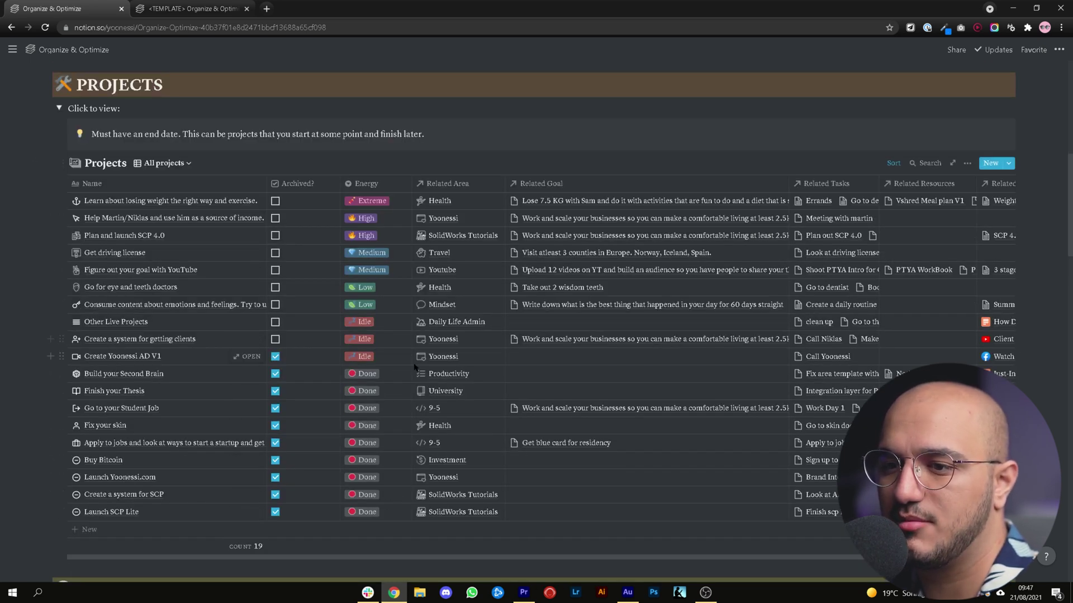
scroll(98, 382, down, 2)
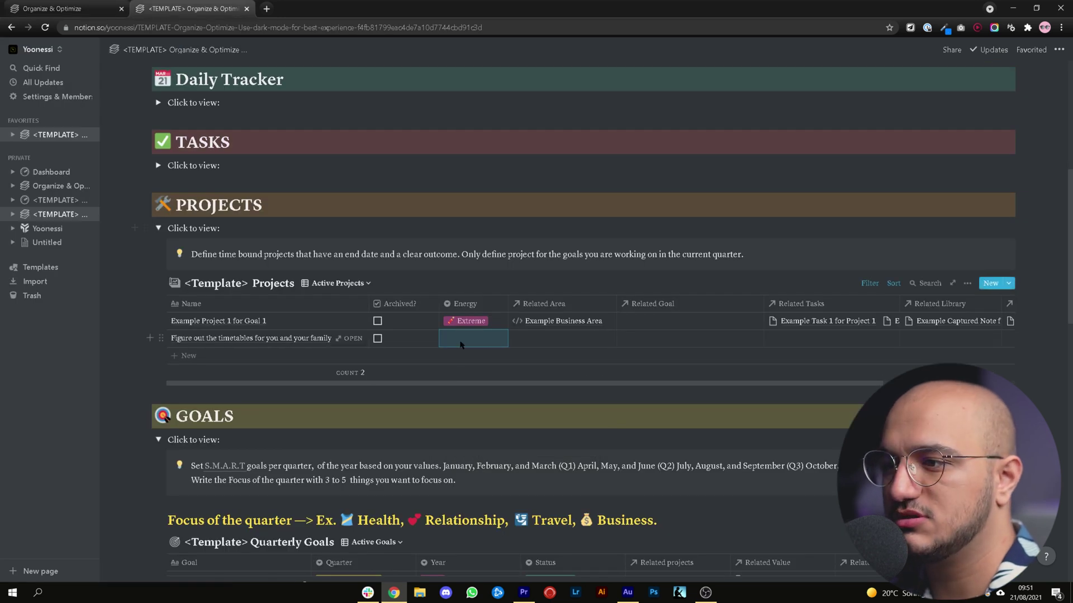
click(469, 338)
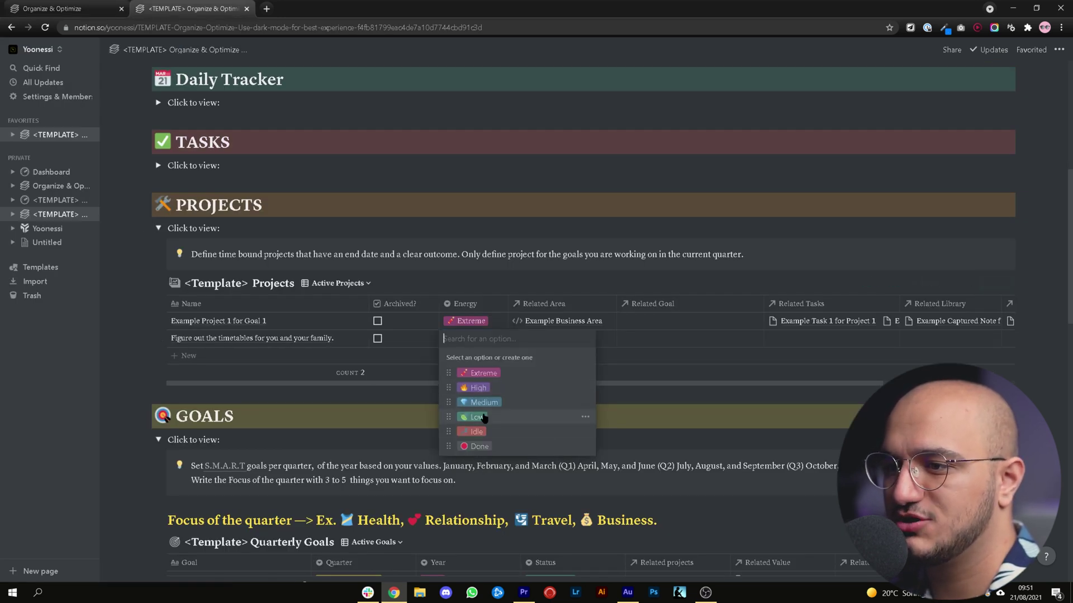
Step: Set the timetables project's energy to High and link the Family area
click(479, 388)
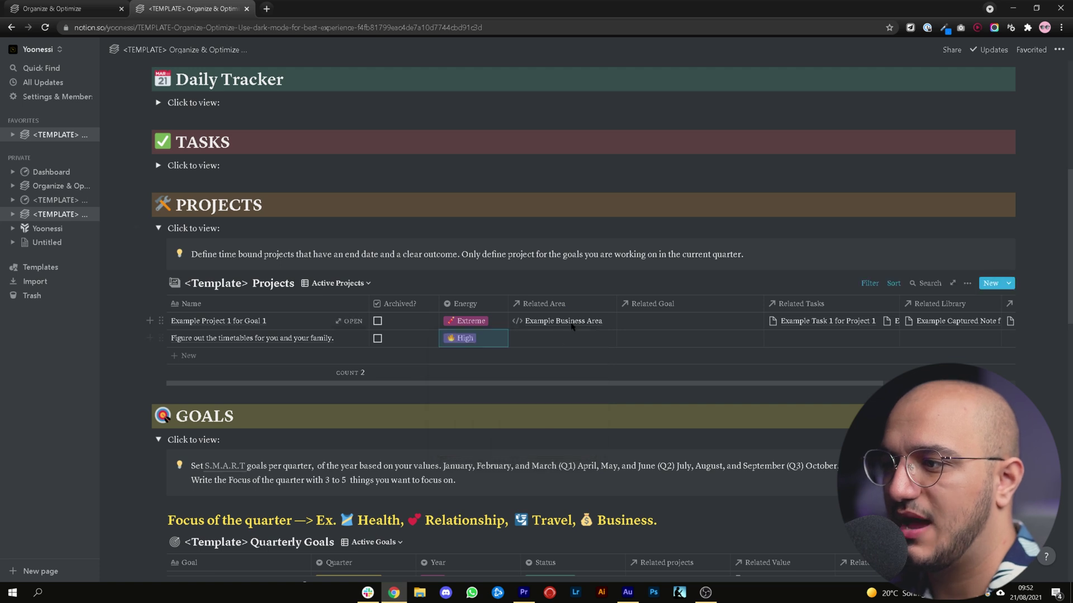
click(558, 338)
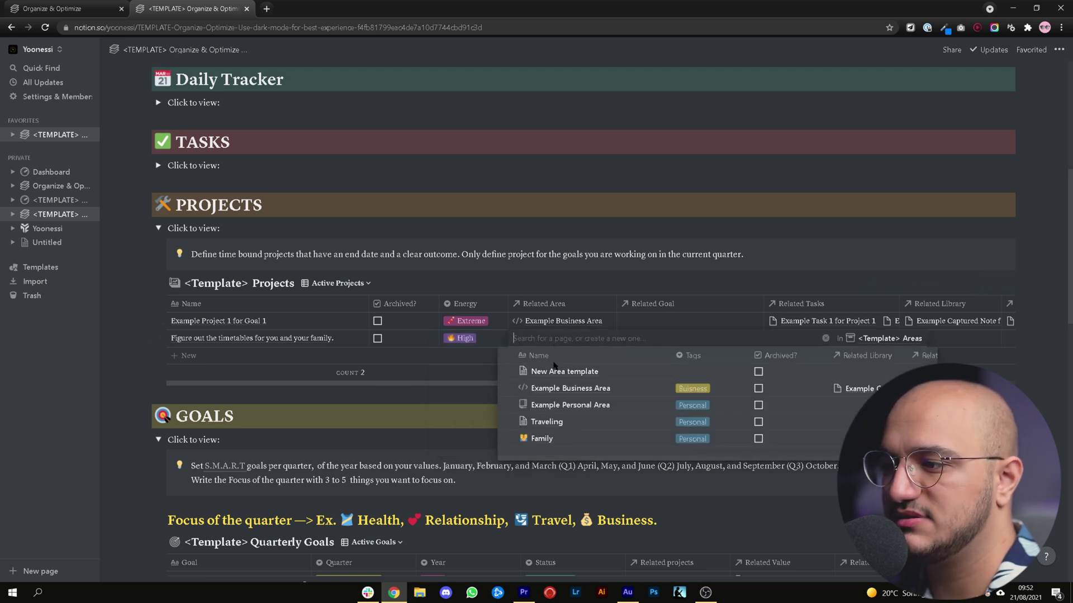
click(541, 439)
key(Escape)
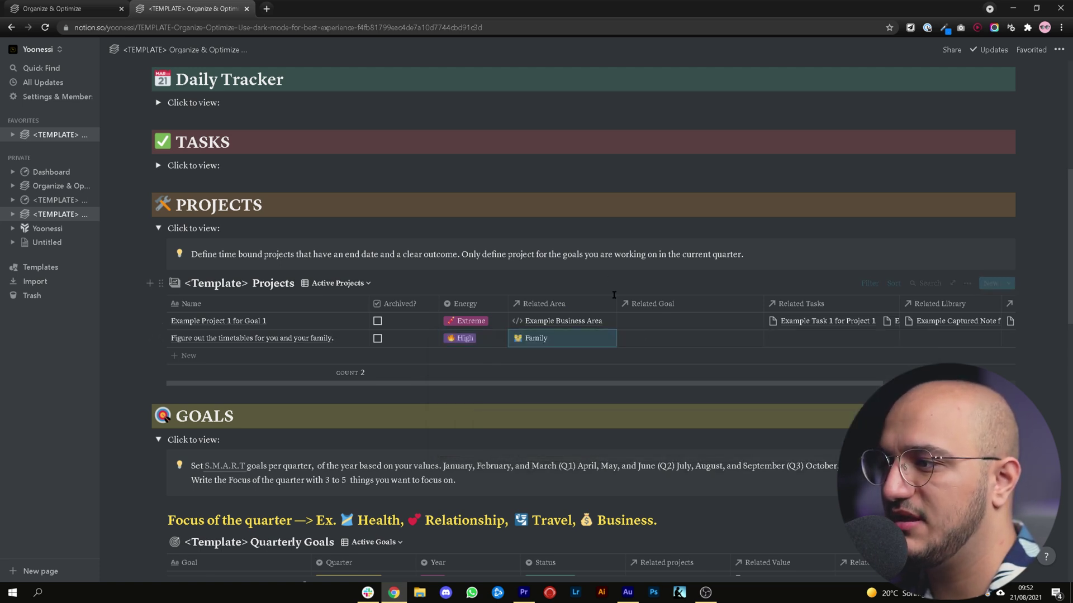
Step: Link the spend-1-hour-with-family goal and preview the timetables project
click(646, 337)
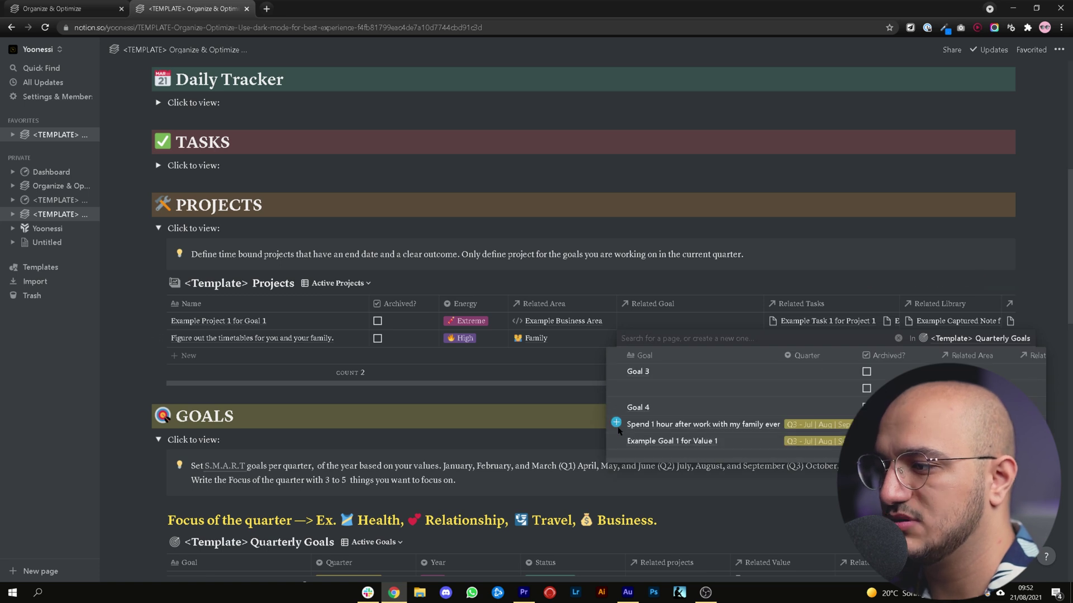
click(618, 426)
key(Escape)
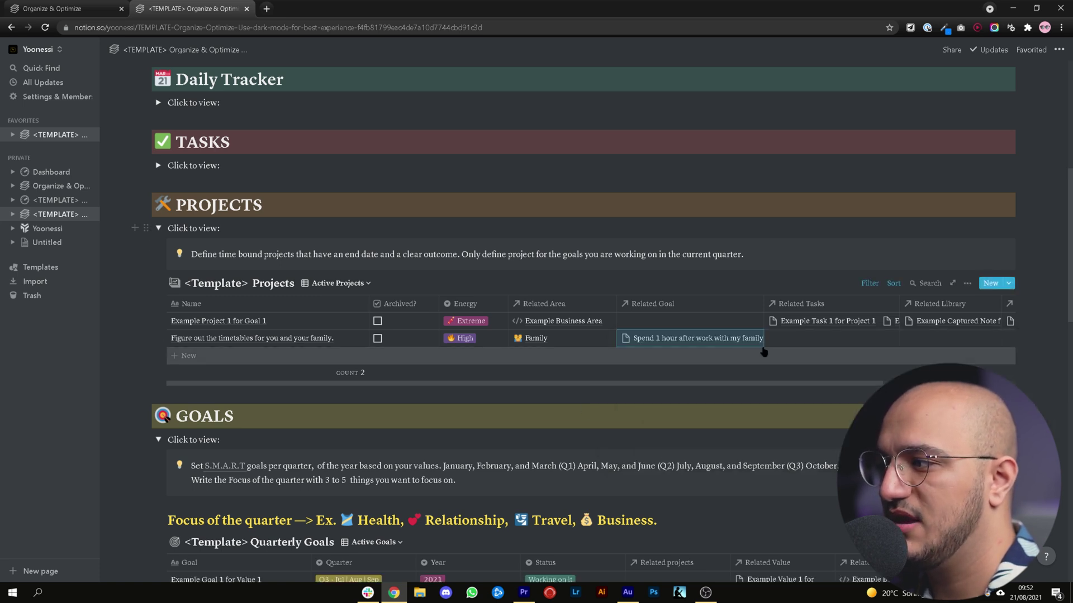
scroll(764, 352, right, 3)
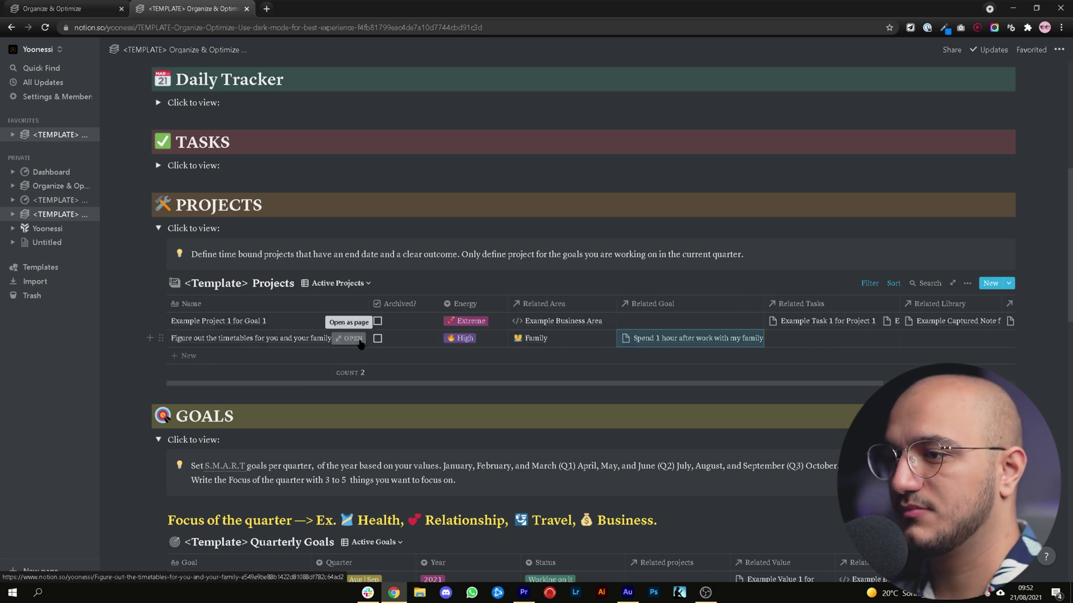
click(195, 338)
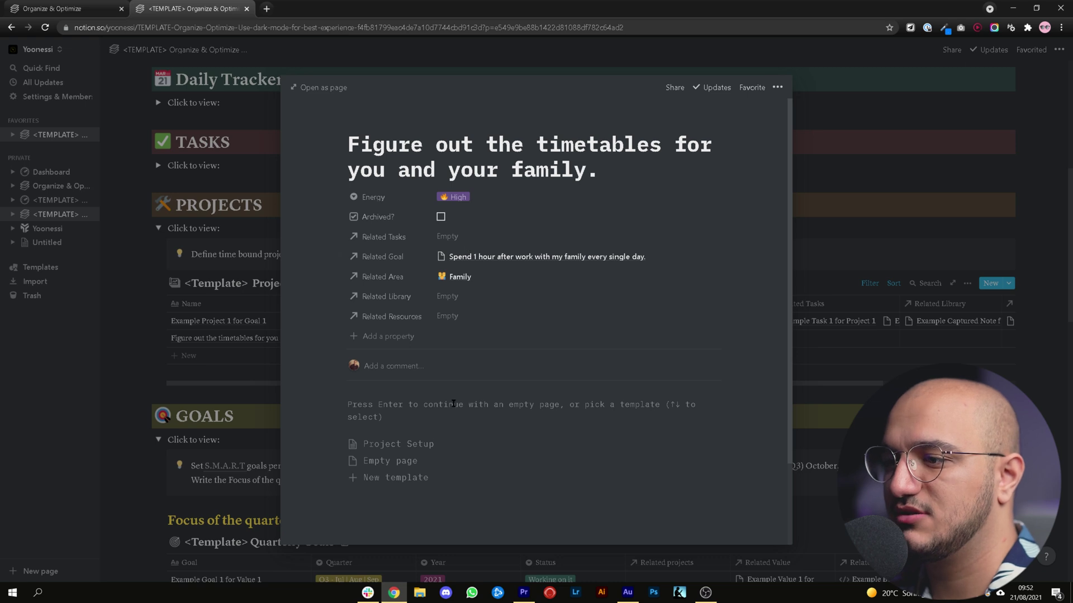
Step: Apply the Project Setup template and expand the project's active details
click(424, 446)
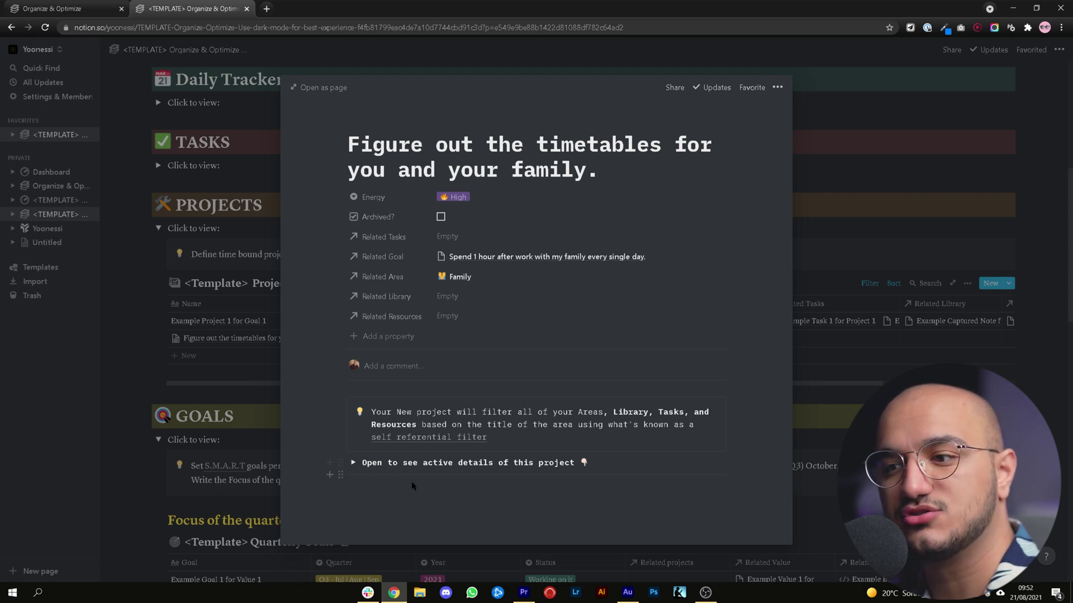
click(353, 463)
scroll(754, 346, down, 1)
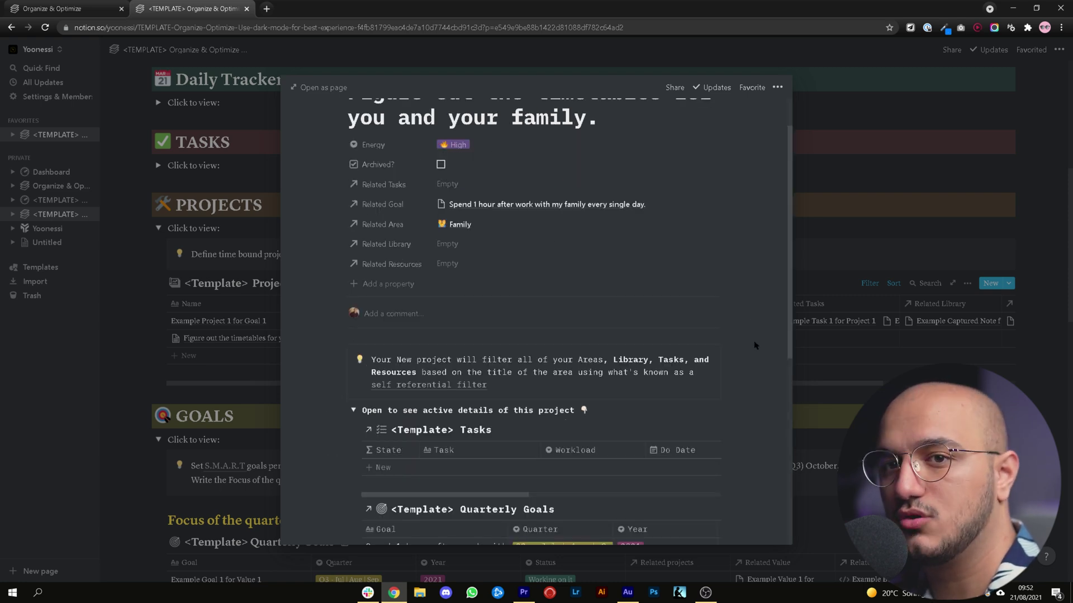
Step: Open the timetables project as a full page and widen the Goal column
key(ctrl+Return)
scroll(900, 212, down, 2)
scroll(907, 229, down, 3)
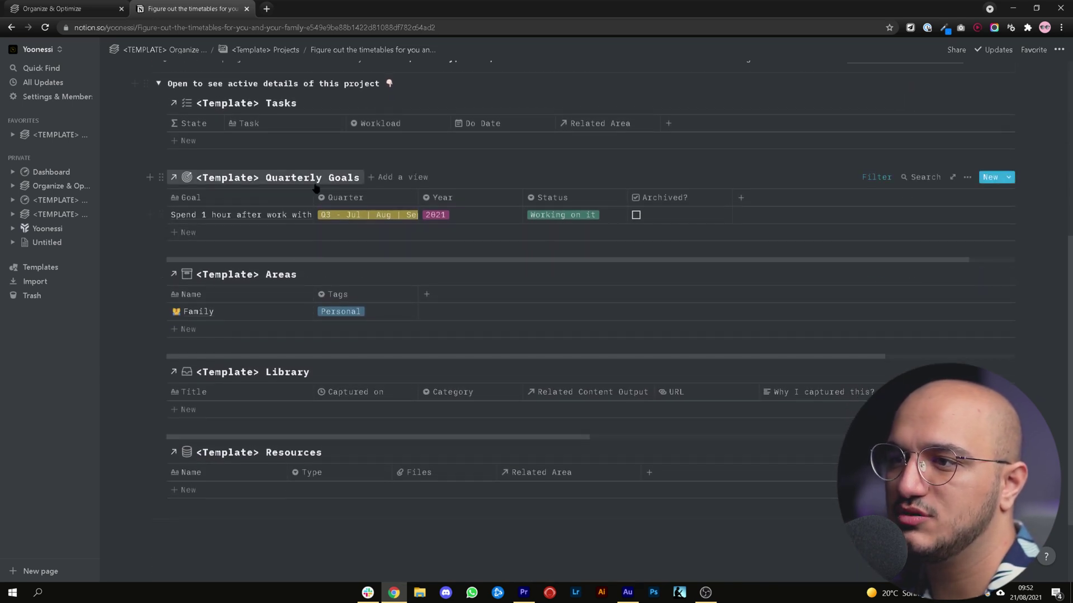
drag(314, 197, 476, 194)
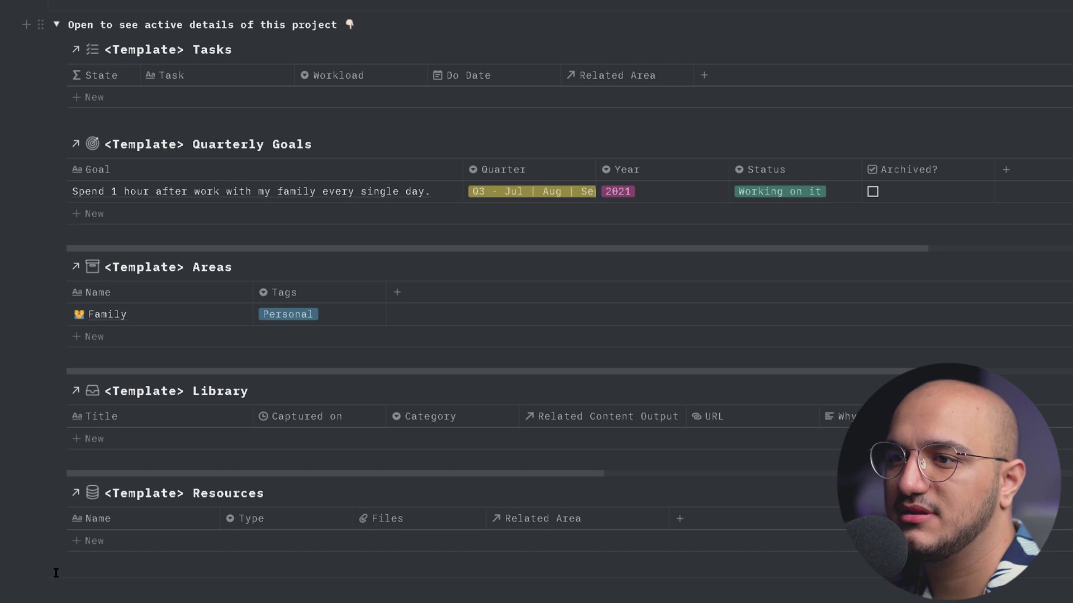
scroll(56, 573, up, 1)
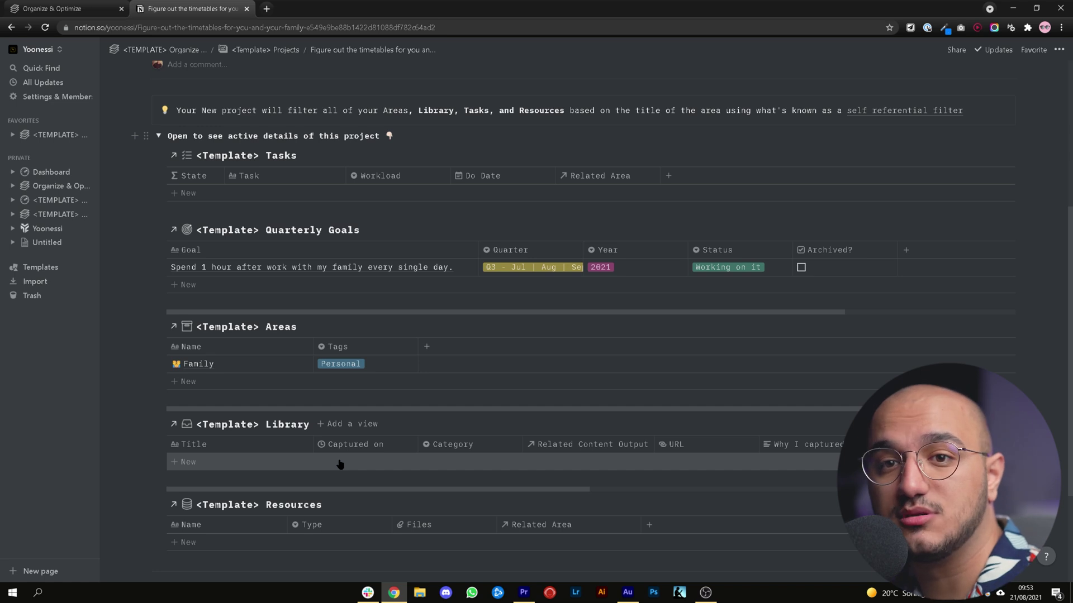
mouse_move(311, 479)
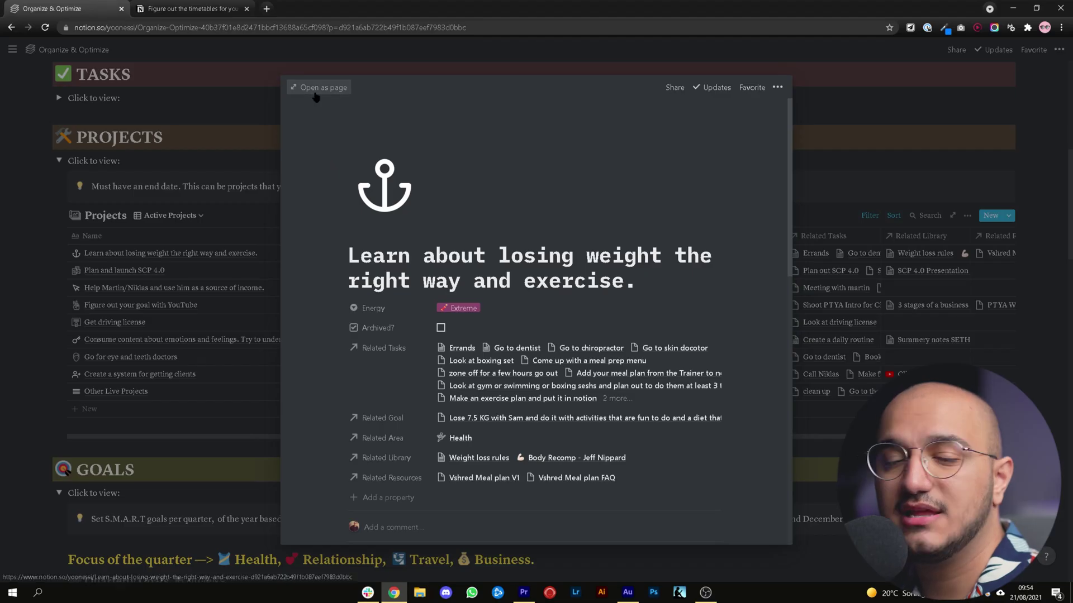
Step: Open 'Learn about losing weight the right way and exercise.' as a full page
click(314, 94)
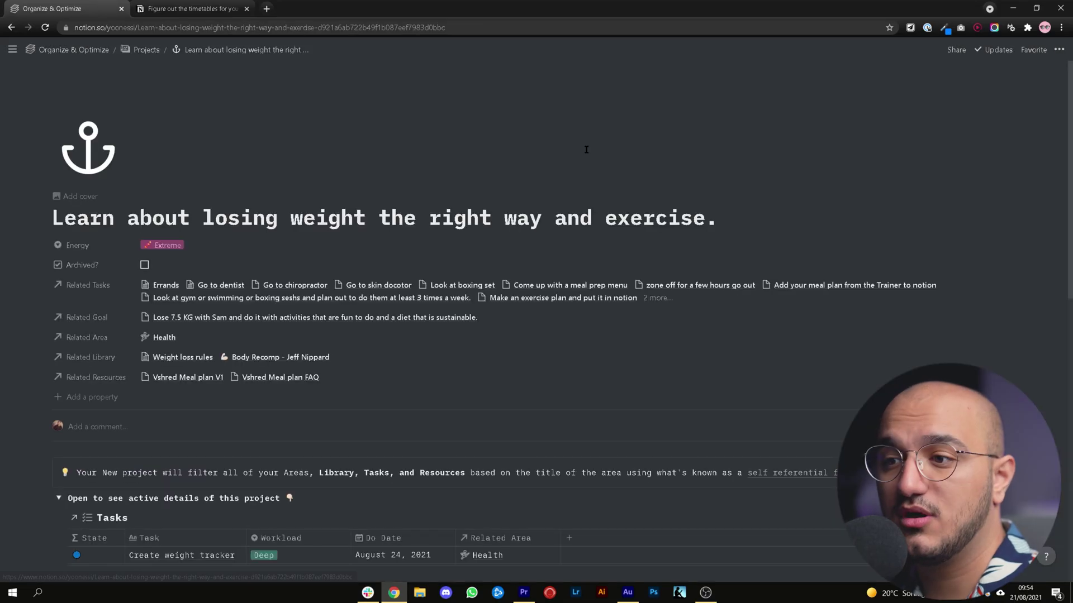
scroll(964, 184, down, 2)
scroll(965, 206, up, 2)
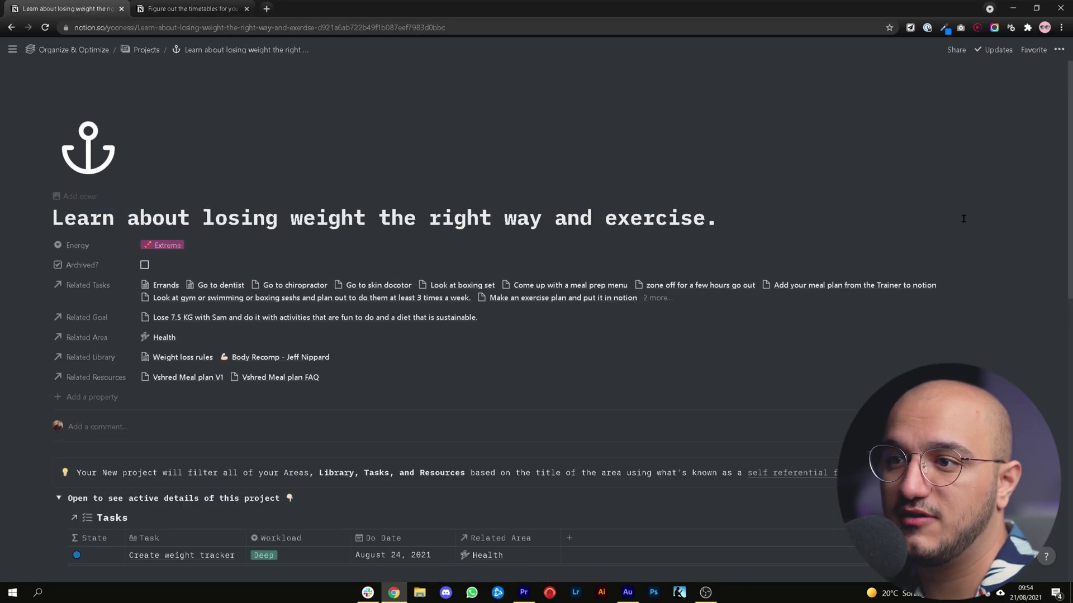
scroll(975, 168, down, 2)
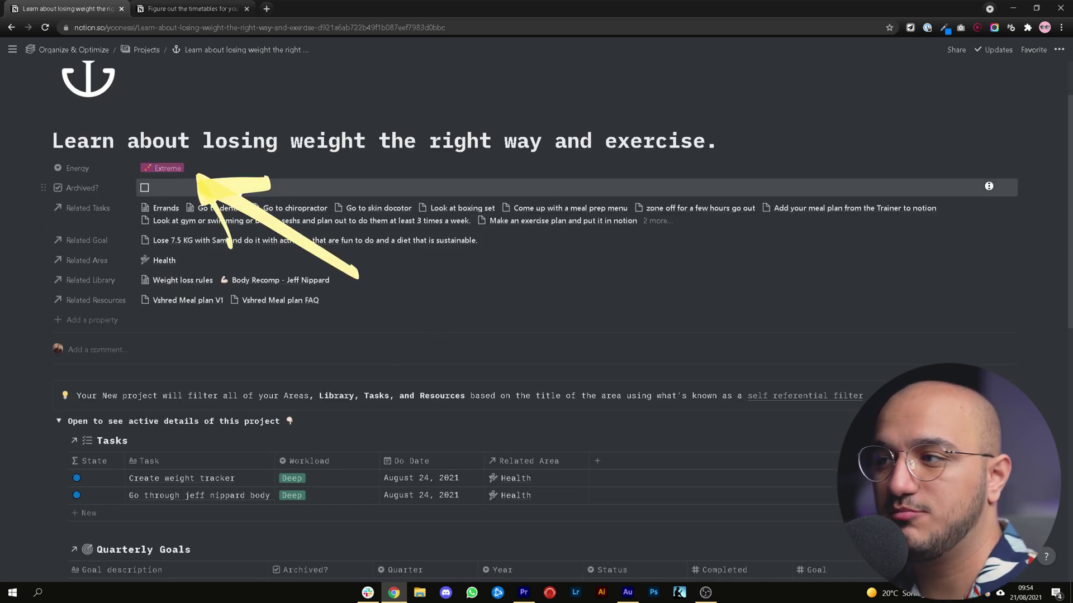
scroll(1044, 214, down, 4)
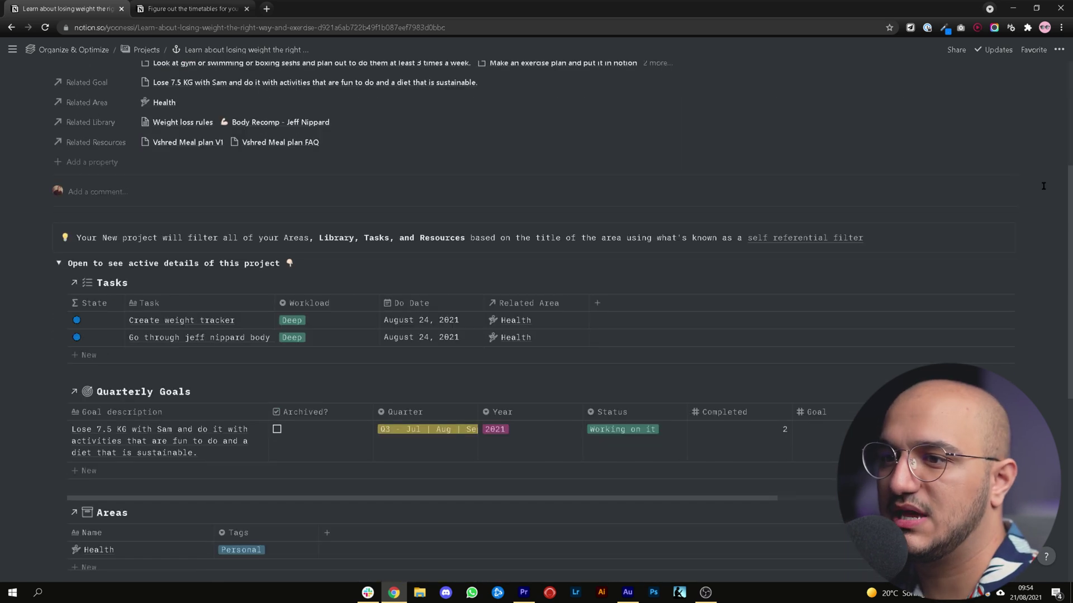
scroll(1044, 214, down, 1)
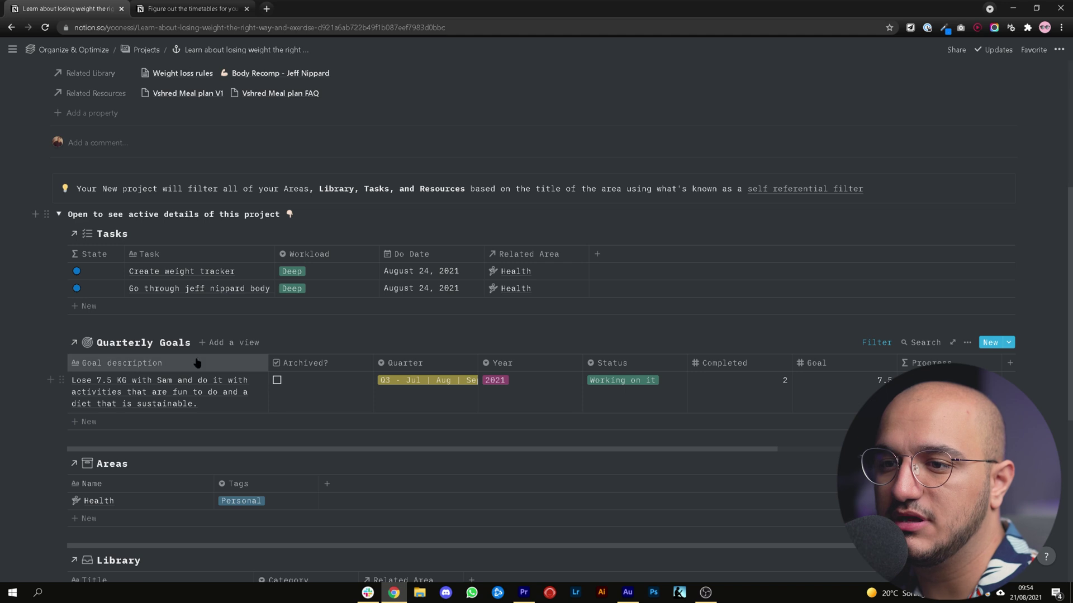
scroll(312, 390, down, 1)
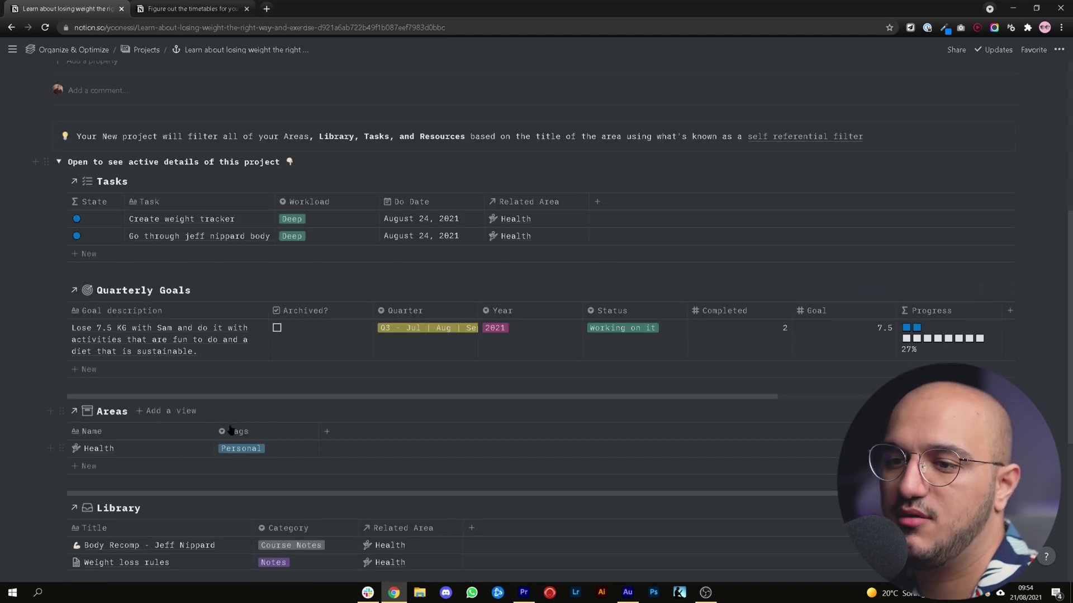
scroll(252, 425, down, 3)
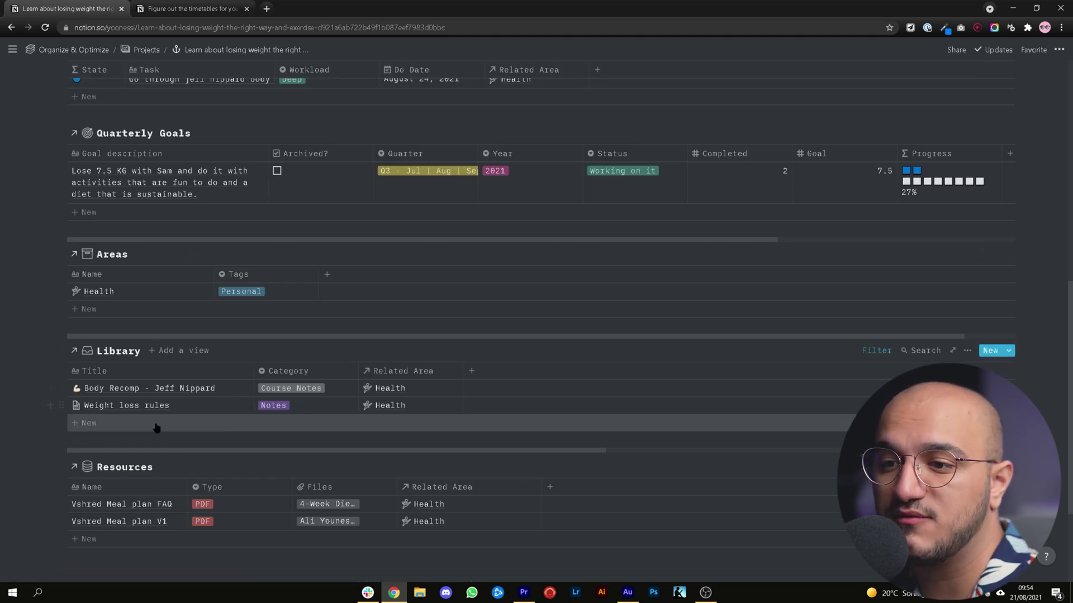
scroll(275, 438, down, 1)
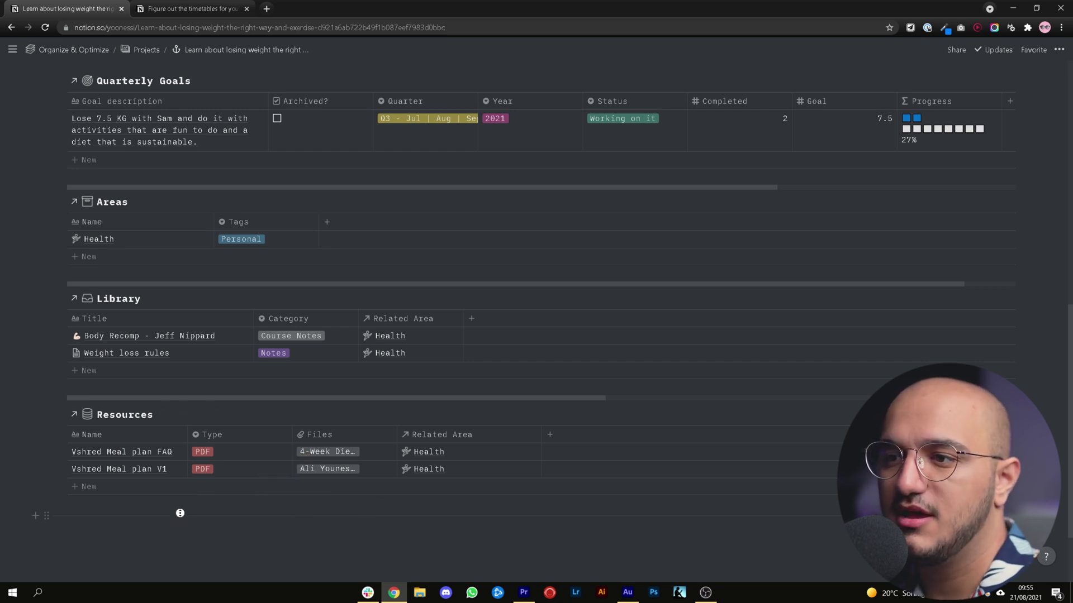
scroll(172, 455, up, 3)
scroll(172, 455, up, 7)
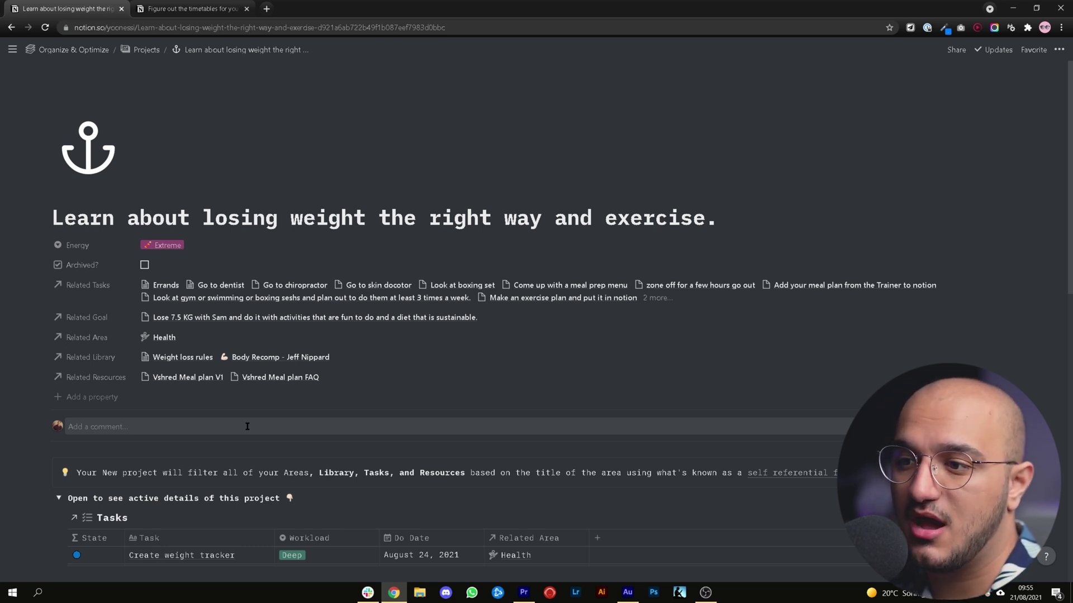
Step: Filter the weight-loss Tasks table to show only Done tasks
scroll(591, 268, down, 4)
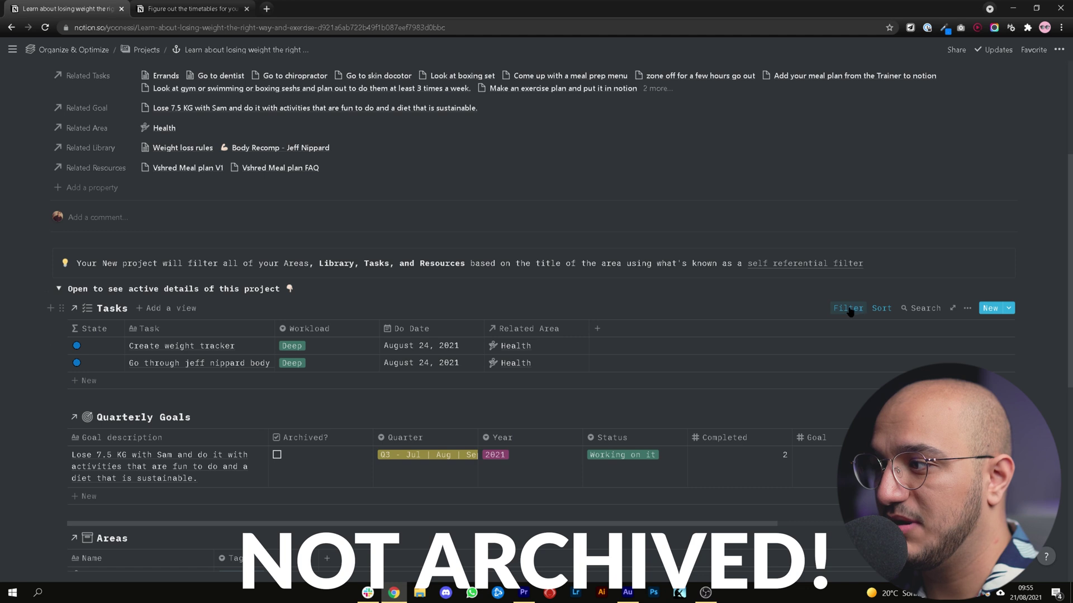
click(856, 310)
click(885, 372)
click(194, 298)
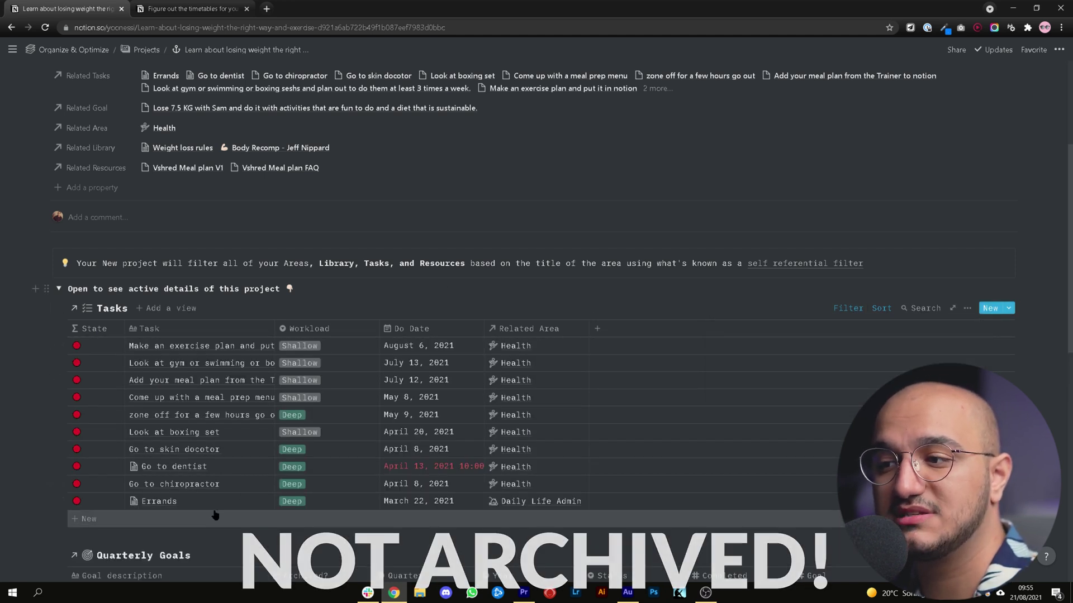
Step: Revert the Done filter and switch back to the timetables project tab
click(848, 309)
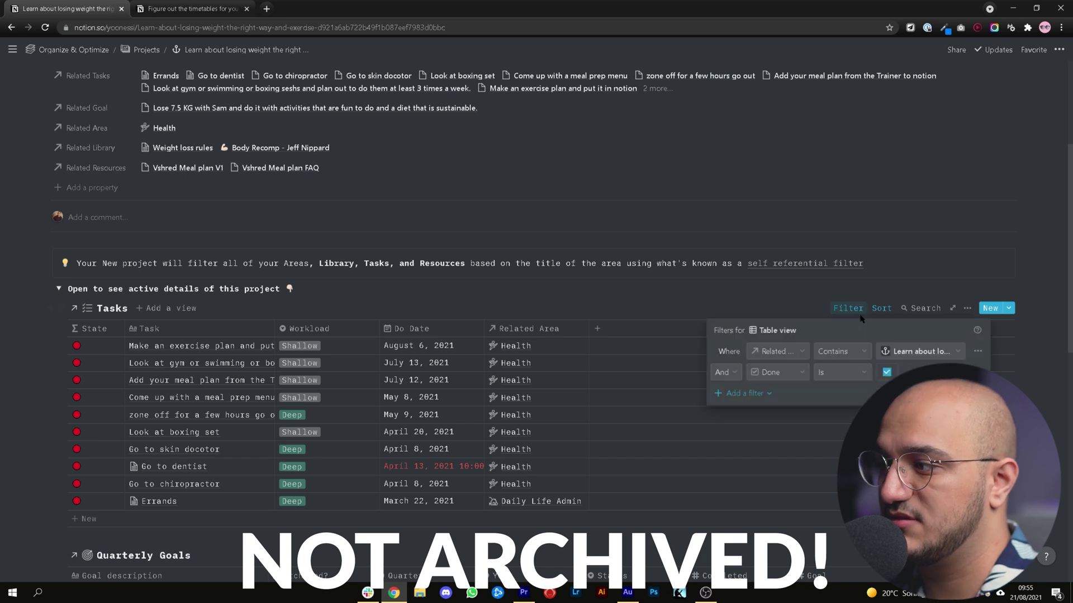
click(887, 372)
click(438, 298)
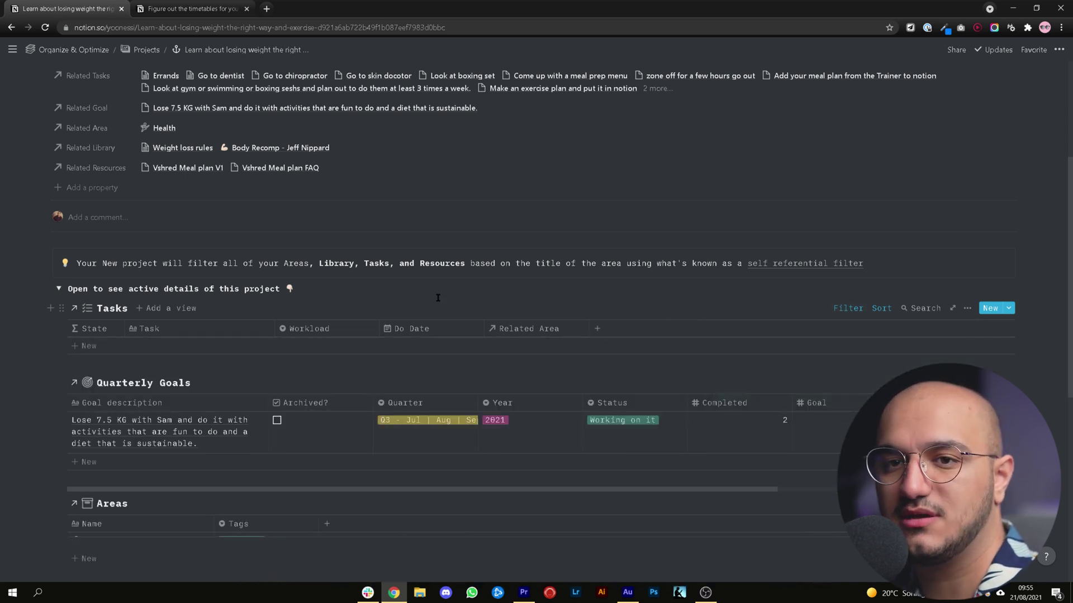
key(ctrl+Tab)
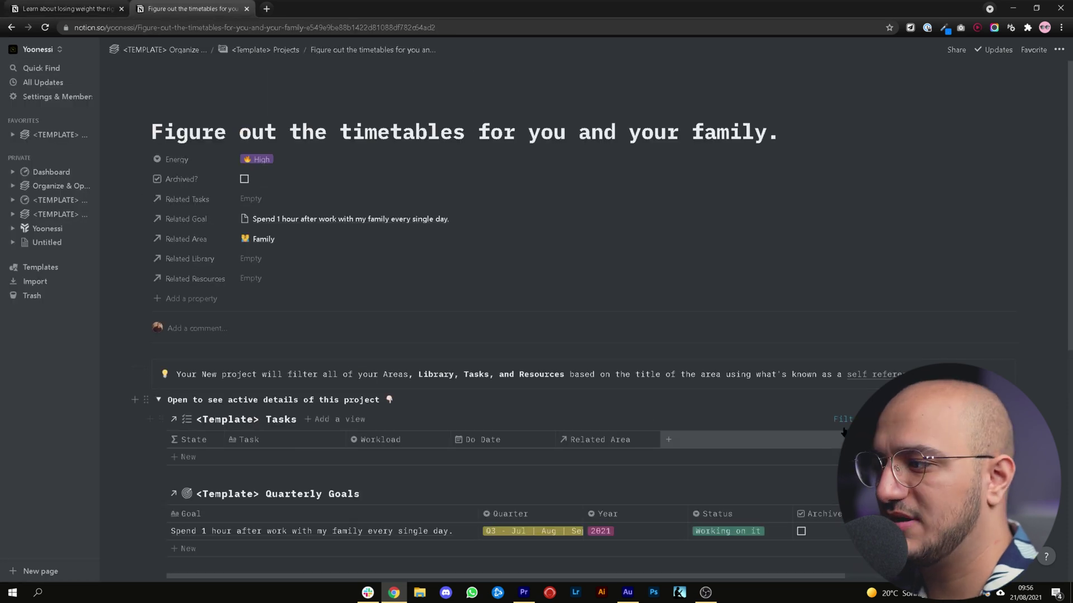
Step: Scroll the timetables project page, then go back to the Organize & Optimize template page
scroll(1064, 357, down, 5)
scroll(1064, 358, down, 2)
scroll(1056, 335, up, 10)
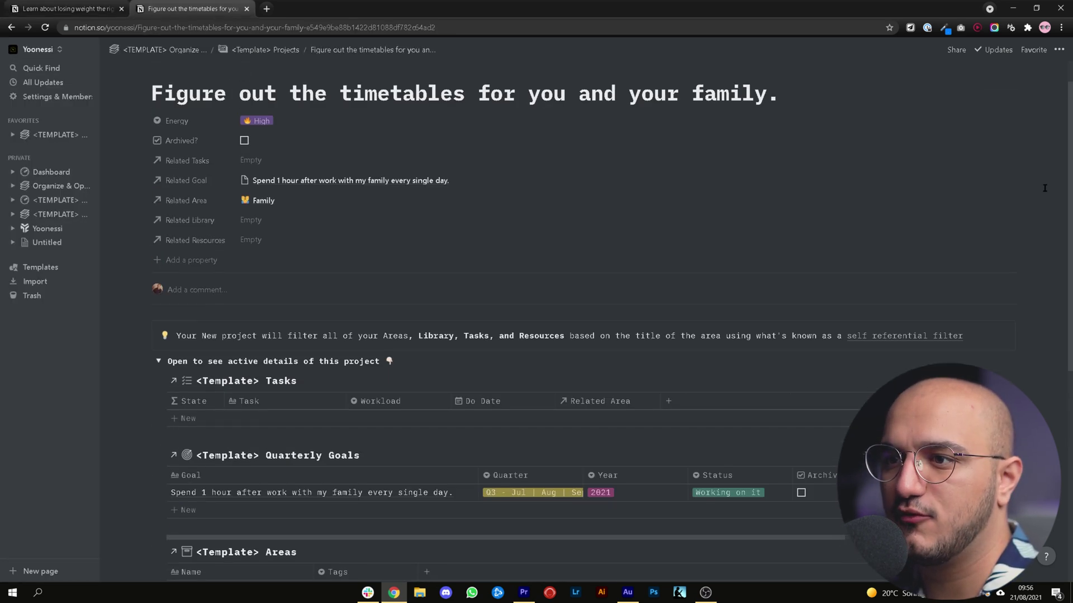
key(alt+Left)
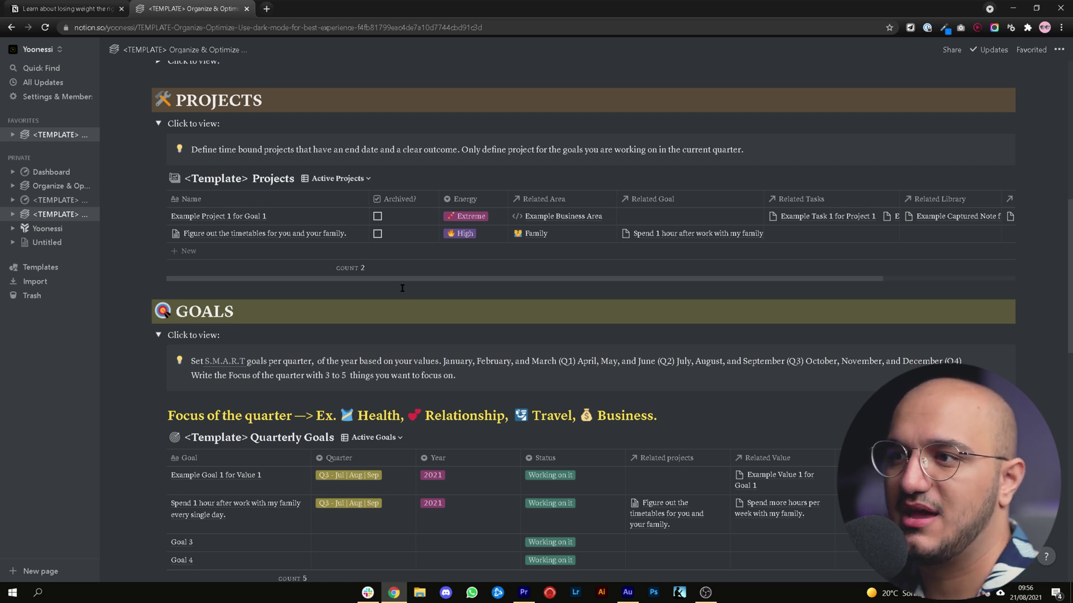
Step: Cycle the Projects database from All projects to the By Energy board, then reopen its view list
click(342, 179)
click(336, 233)
click(334, 178)
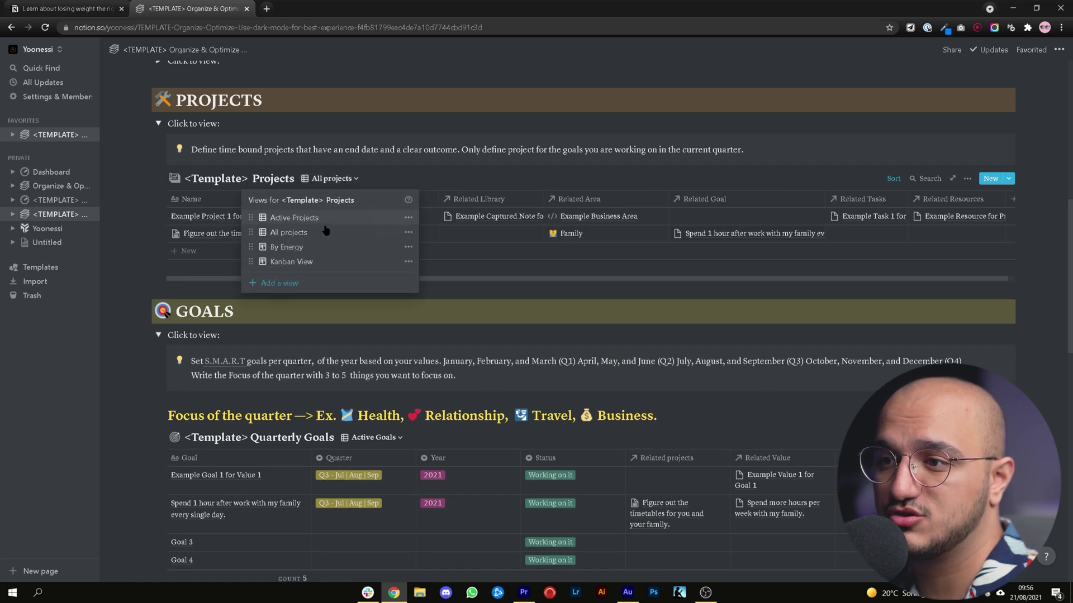
click(306, 251)
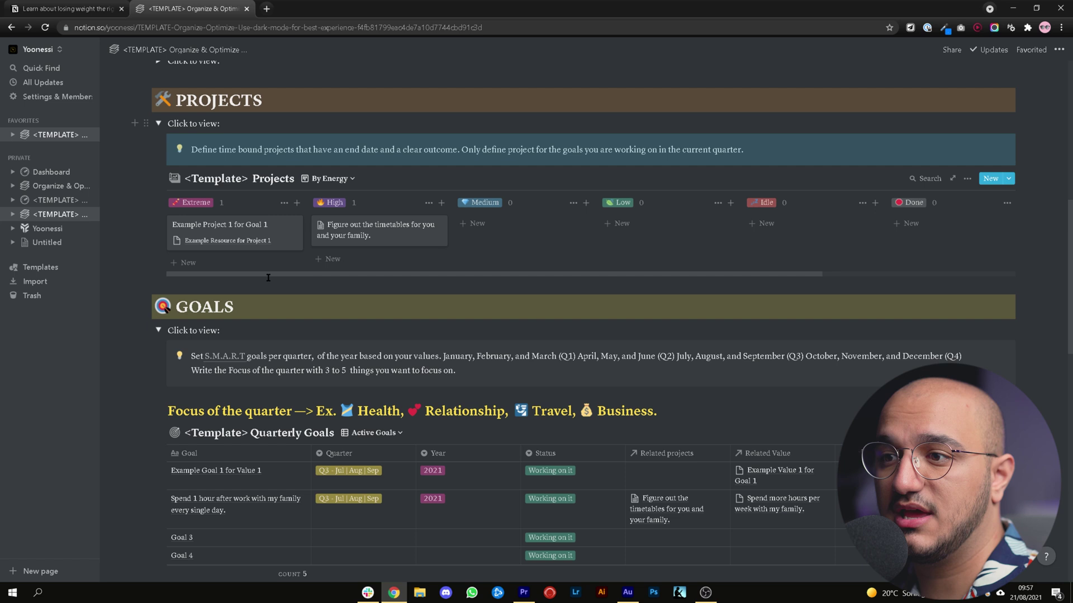
drag(272, 275, 347, 192)
click(334, 179)
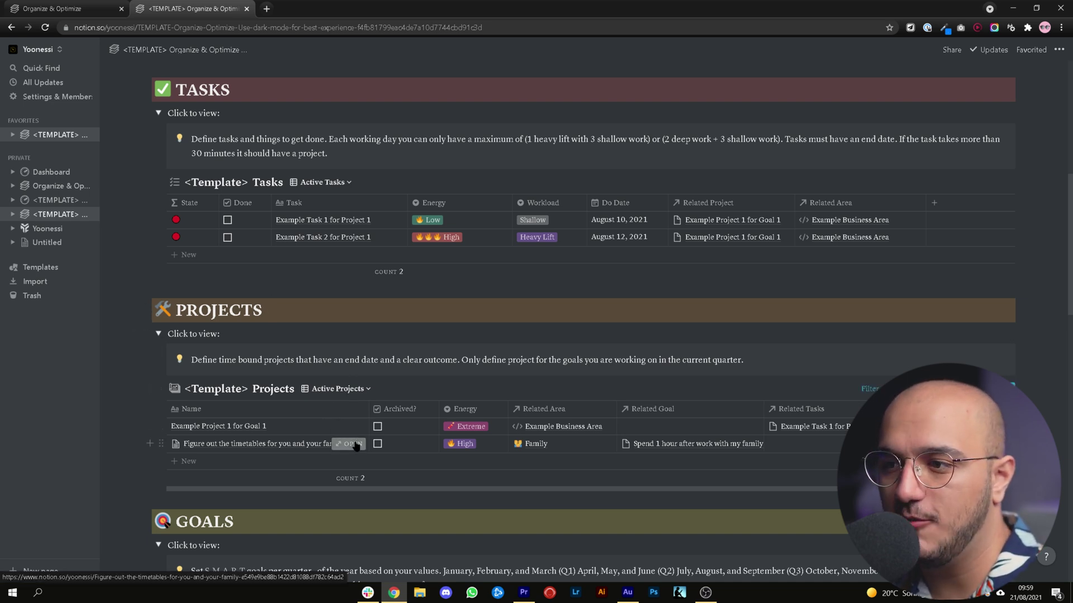
Step: Preview the 'Figure out the timetables for you and your family.' project and open it as a full page
click(352, 444)
scroll(373, 435, down, 1)
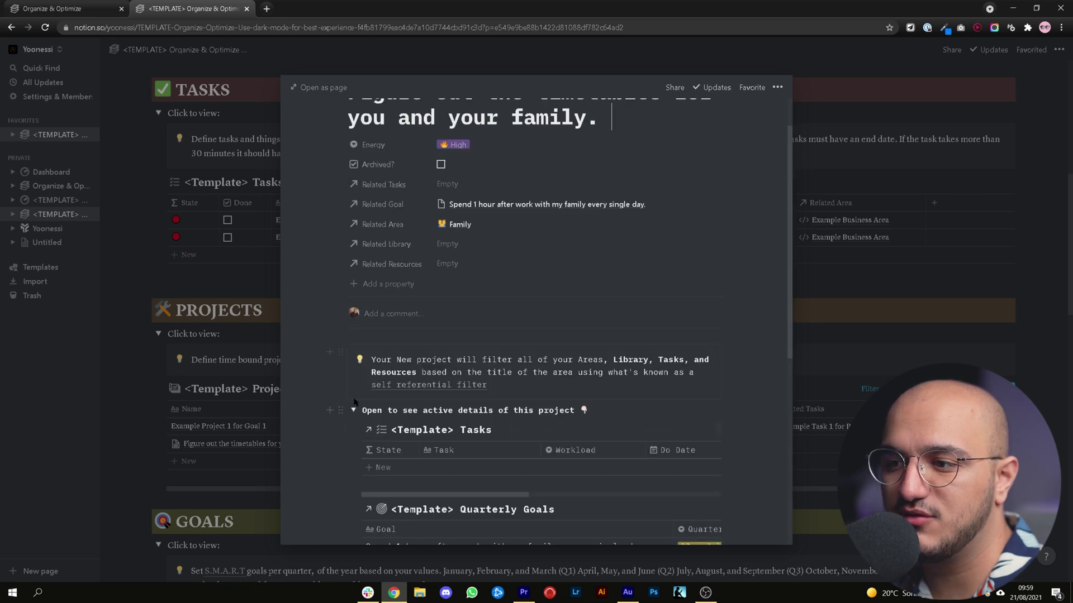
scroll(374, 435, down, 2)
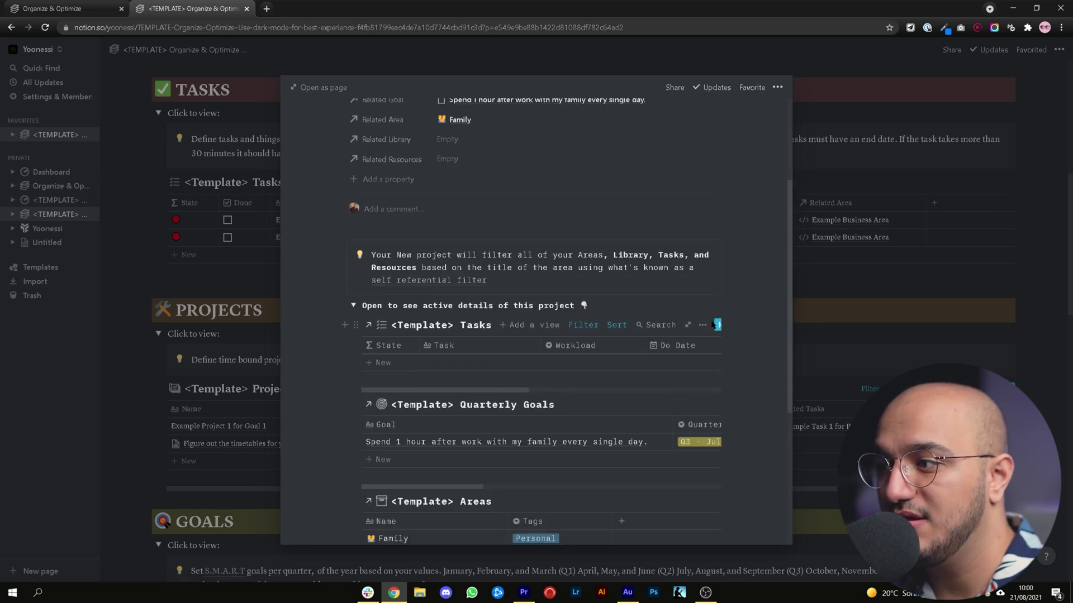
click(314, 96)
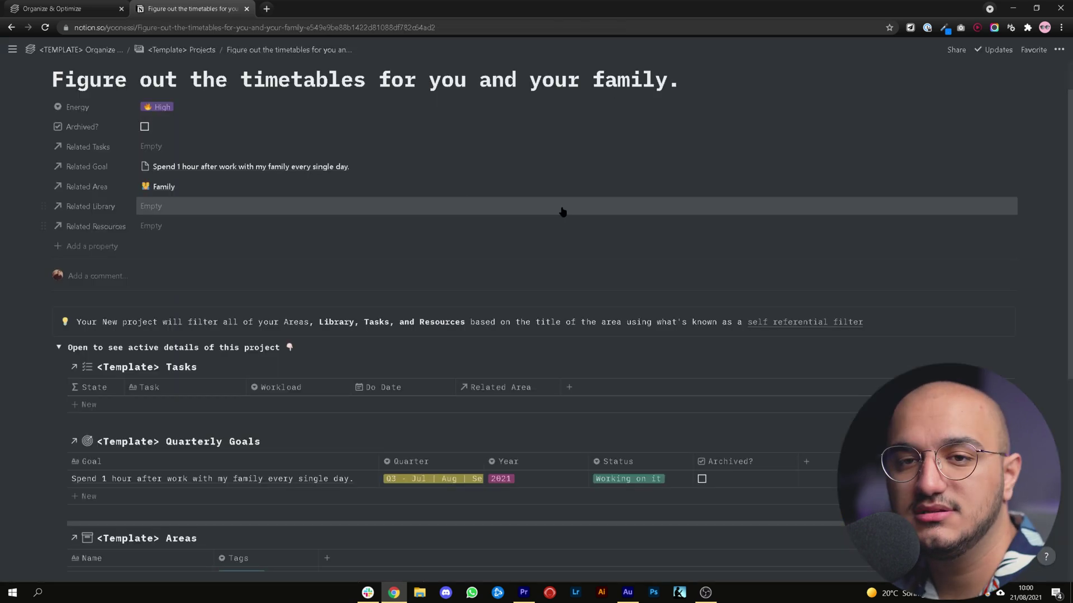
scroll(133, 359, down, 2)
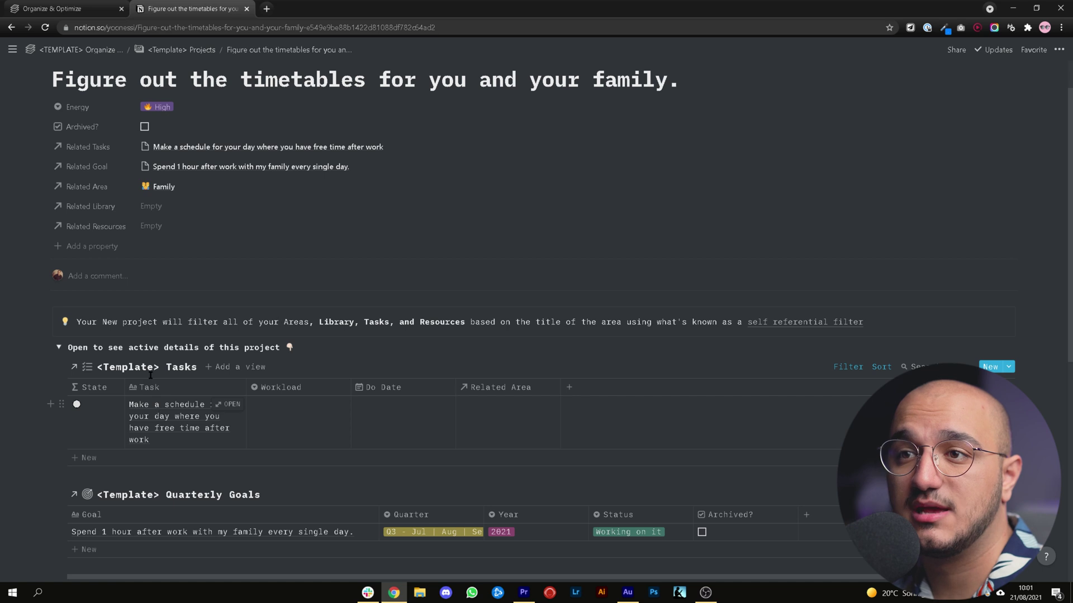
scroll(150, 375, up, 1)
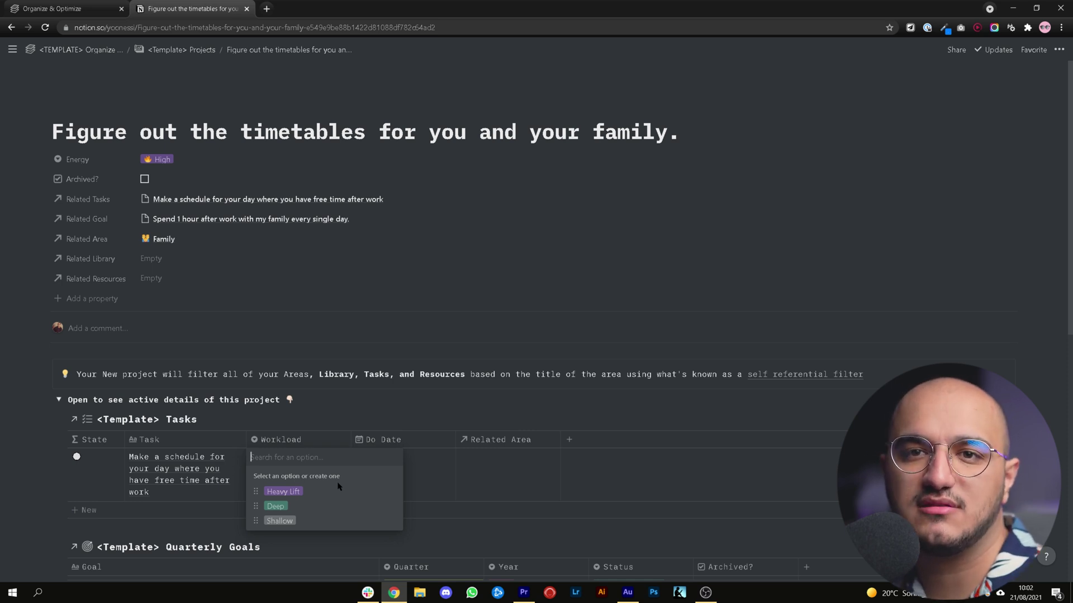
Step: Set the new linked task's Workload to Shallow
click(312, 525)
click(398, 463)
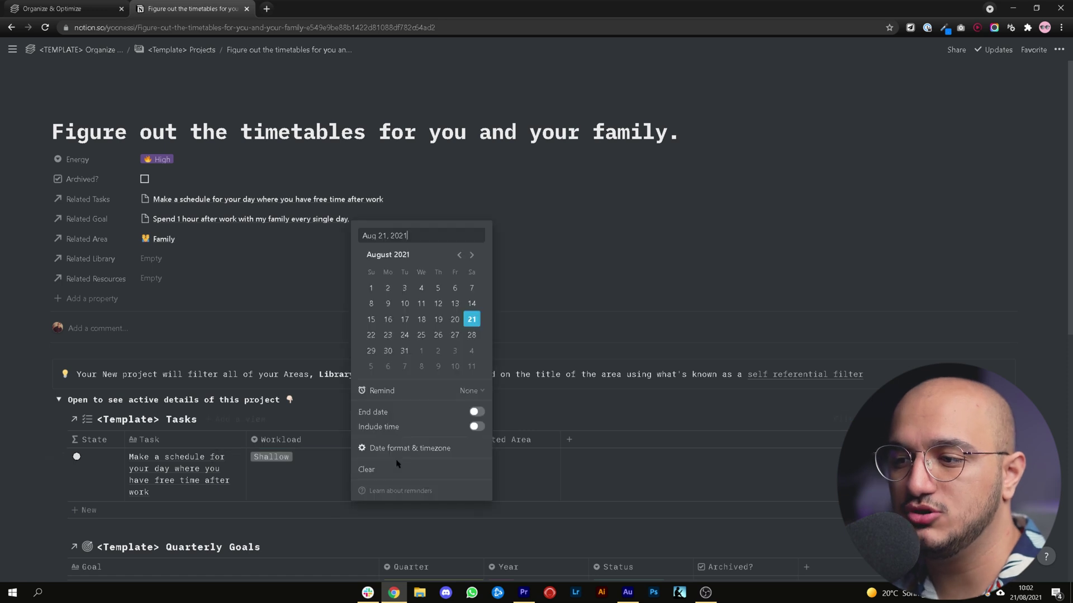
click(397, 464)
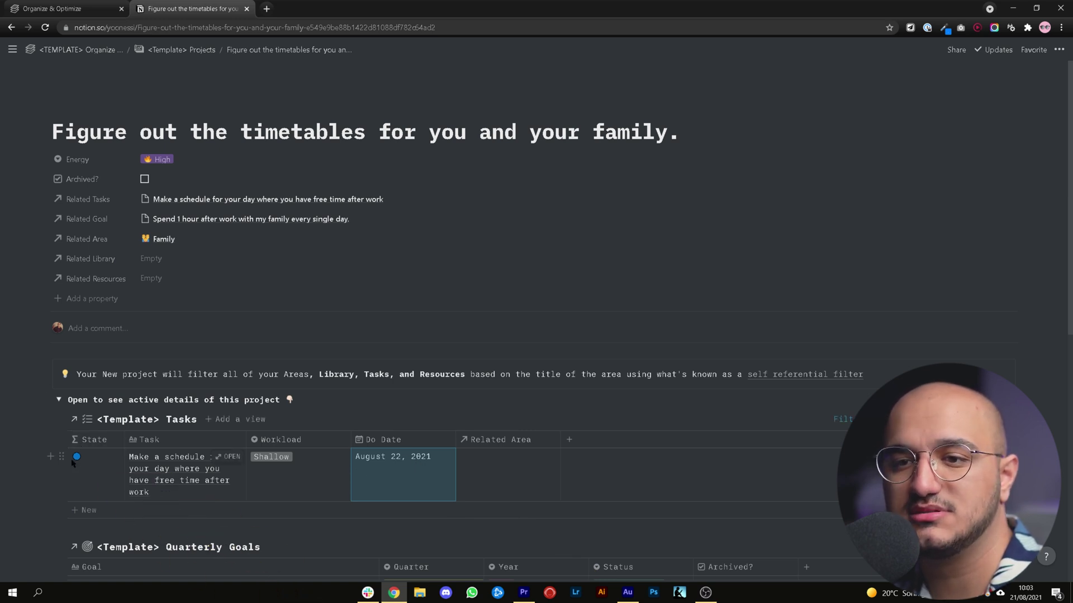
Step: Set the task's Do Date to August 11, 2021 and return to the template page
click(352, 476)
click(472, 320)
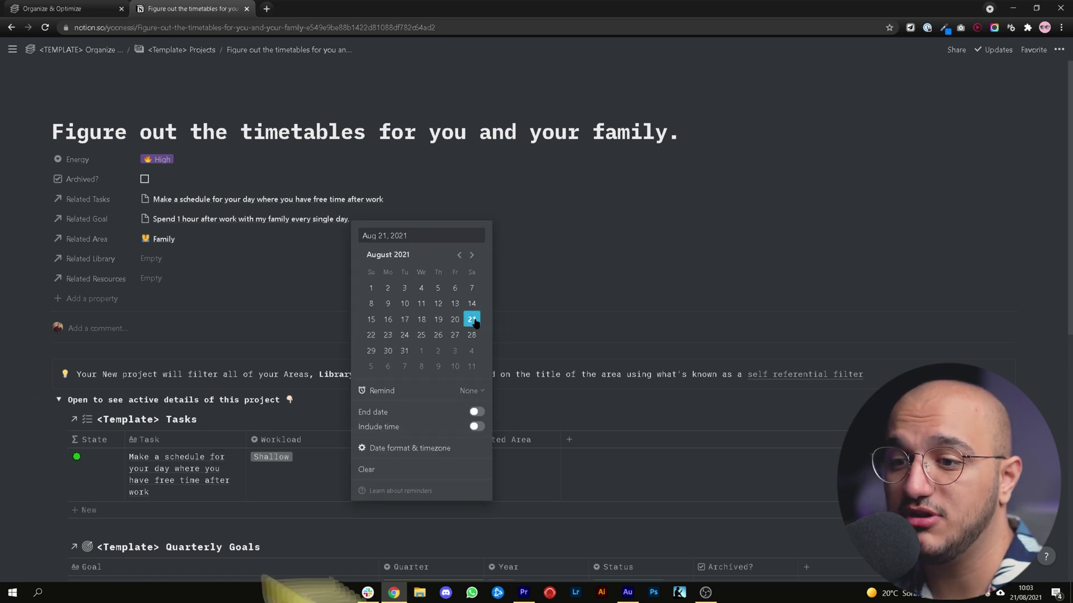
click(414, 462)
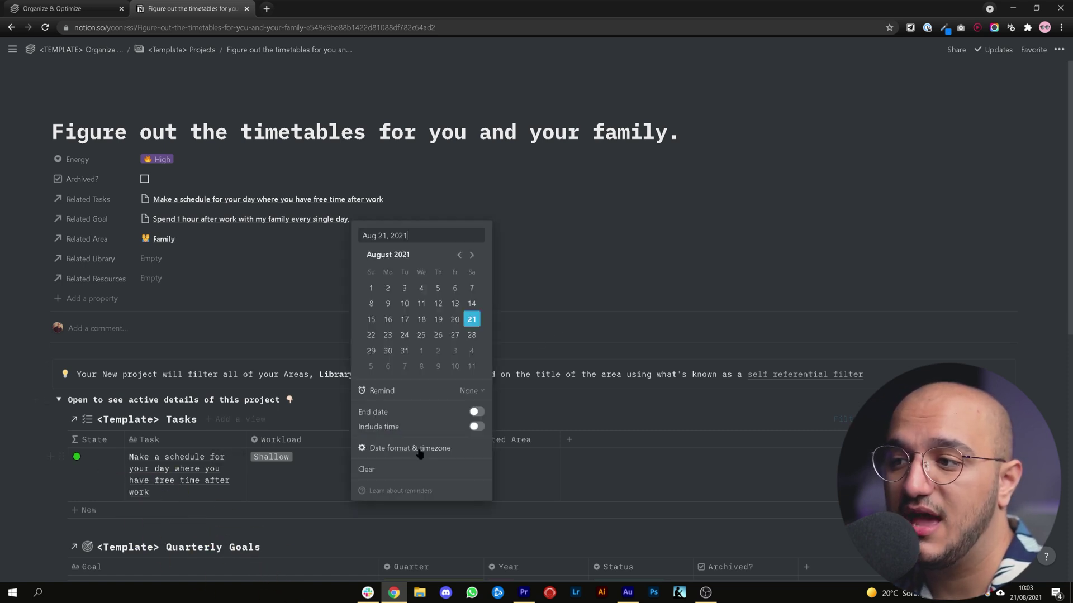
click(417, 302)
key(Escape)
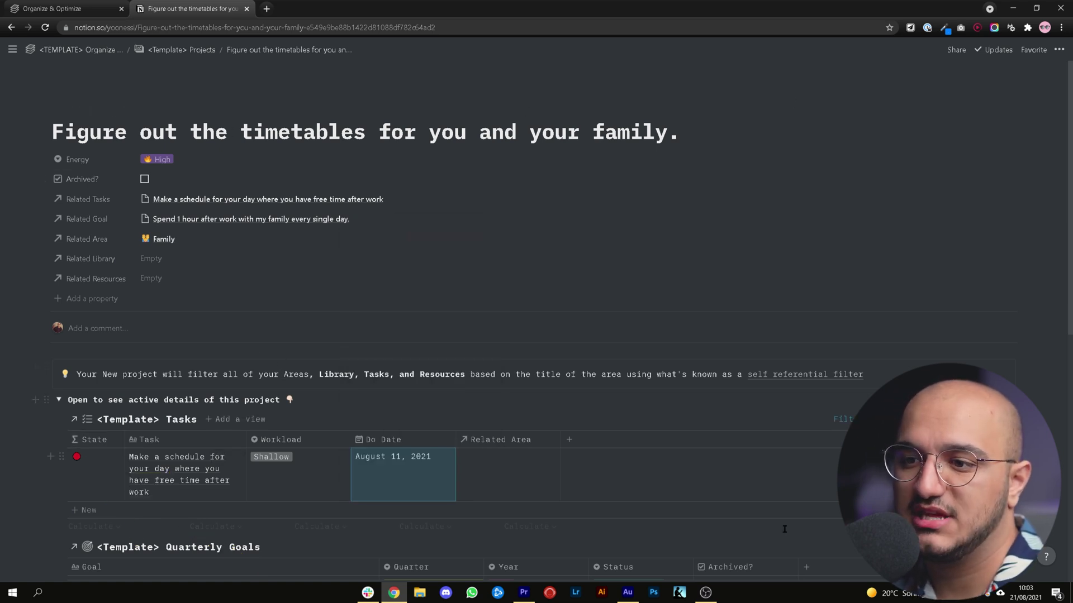
click(93, 53)
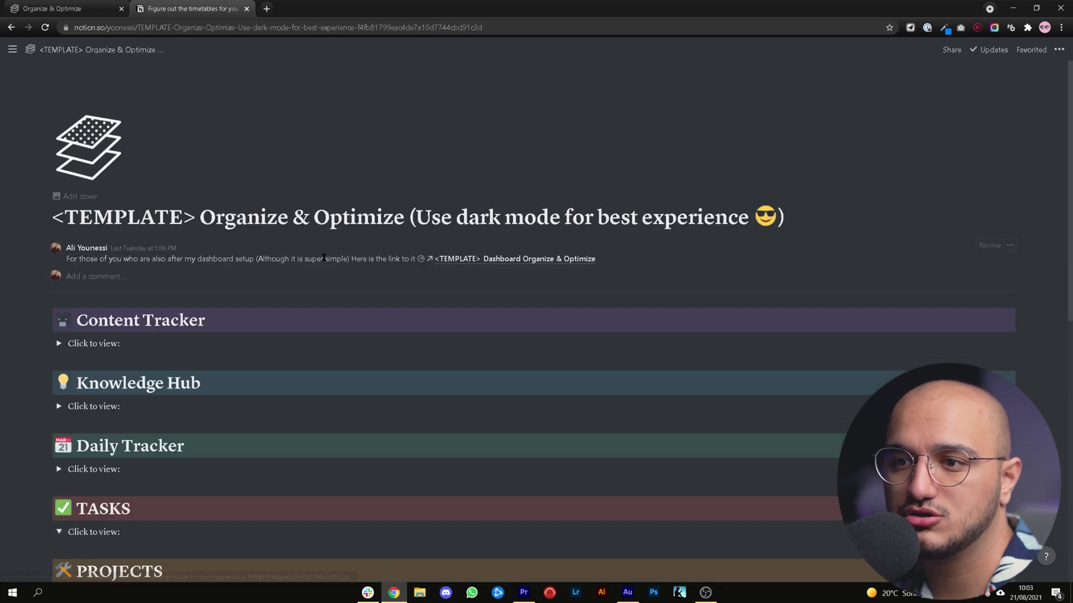
Step: In the Tasks table, give the schedule task Medium Energy and the Family related area
scroll(62, 265, down, 5)
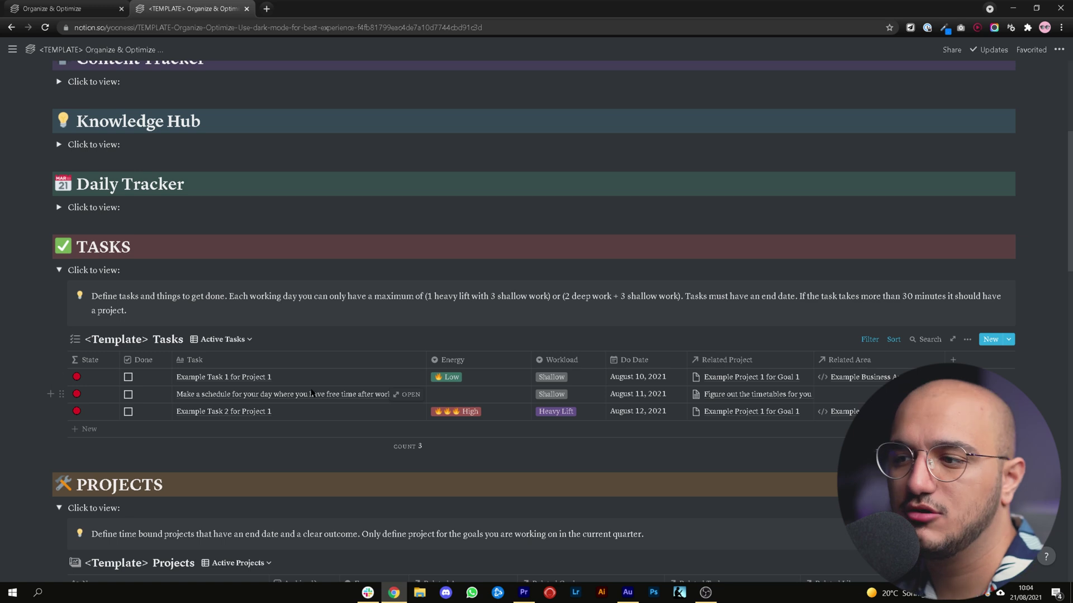
click(473, 394)
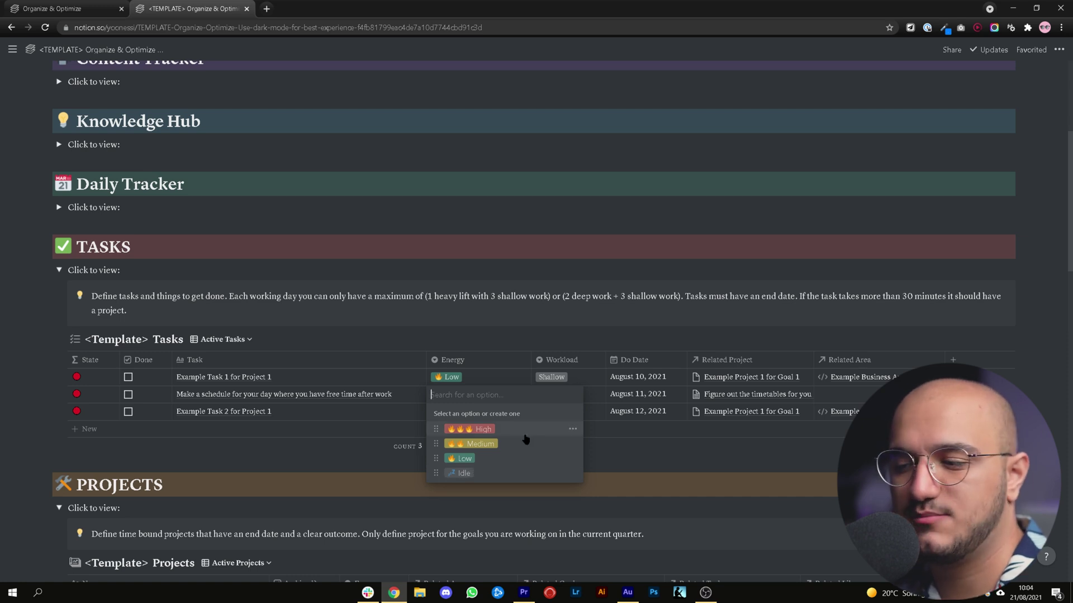
click(494, 446)
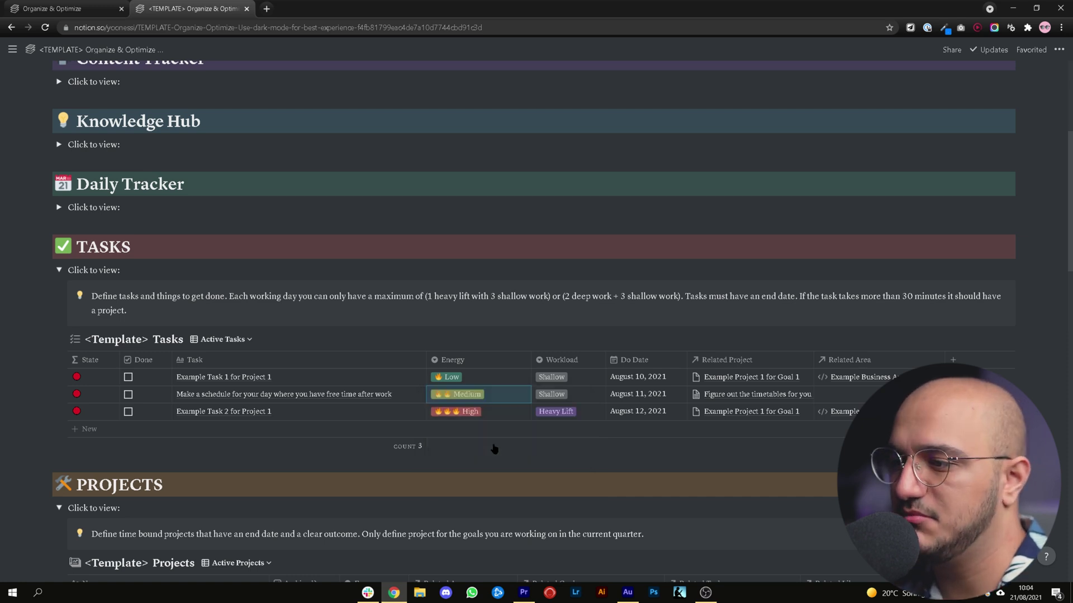
click(852, 391)
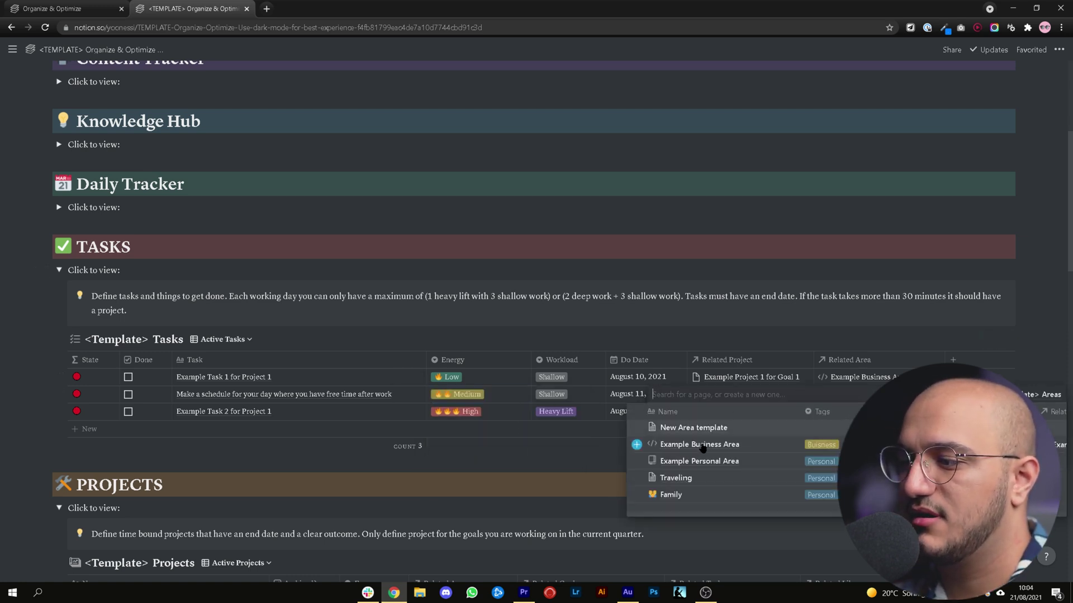
click(670, 495)
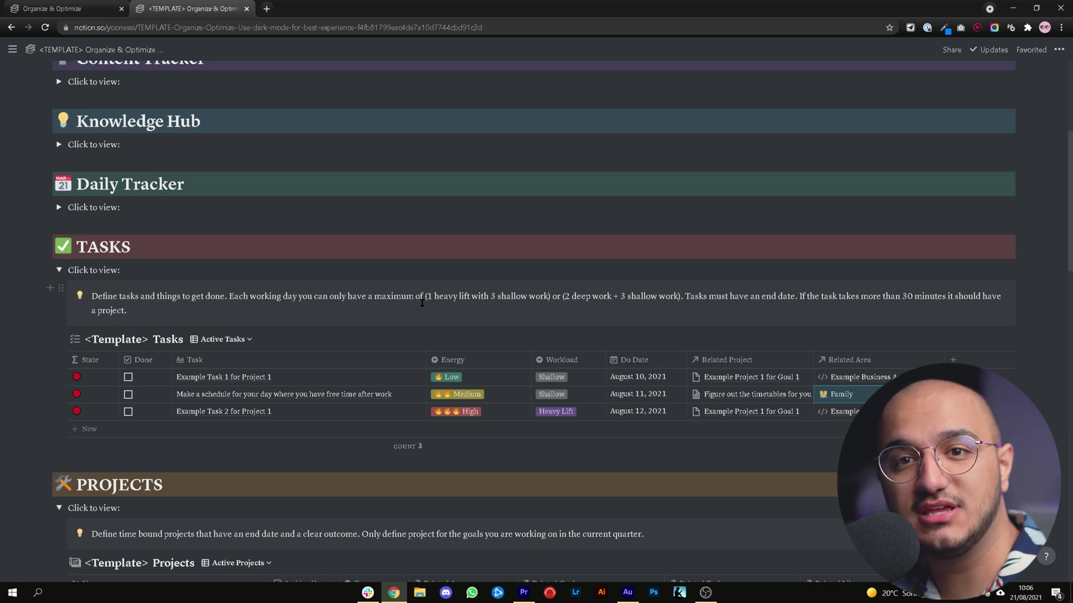
key(ctrl+shift+Tab)
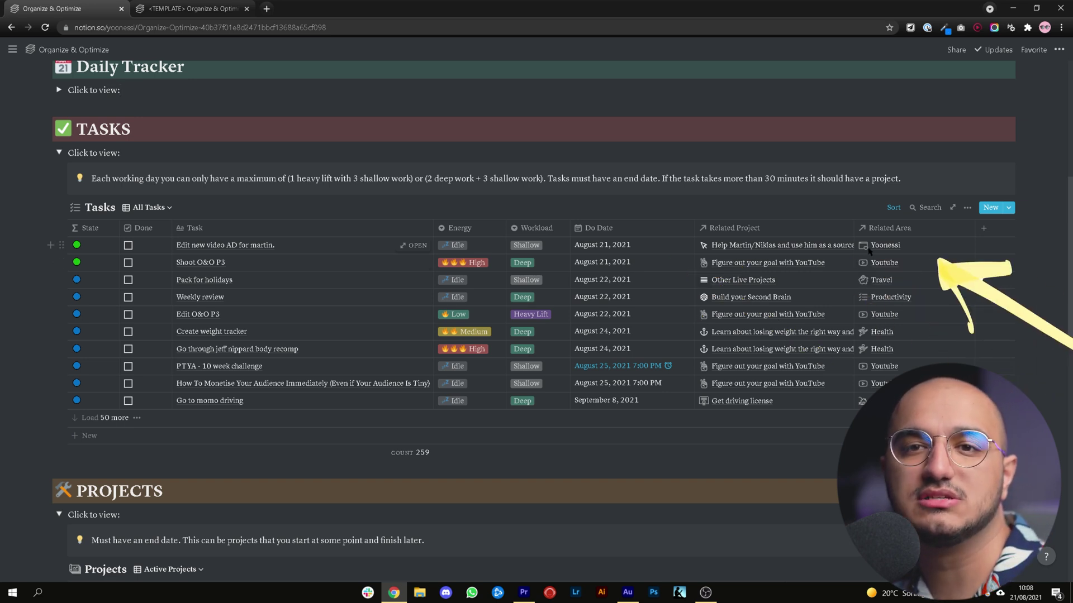
click(148, 207)
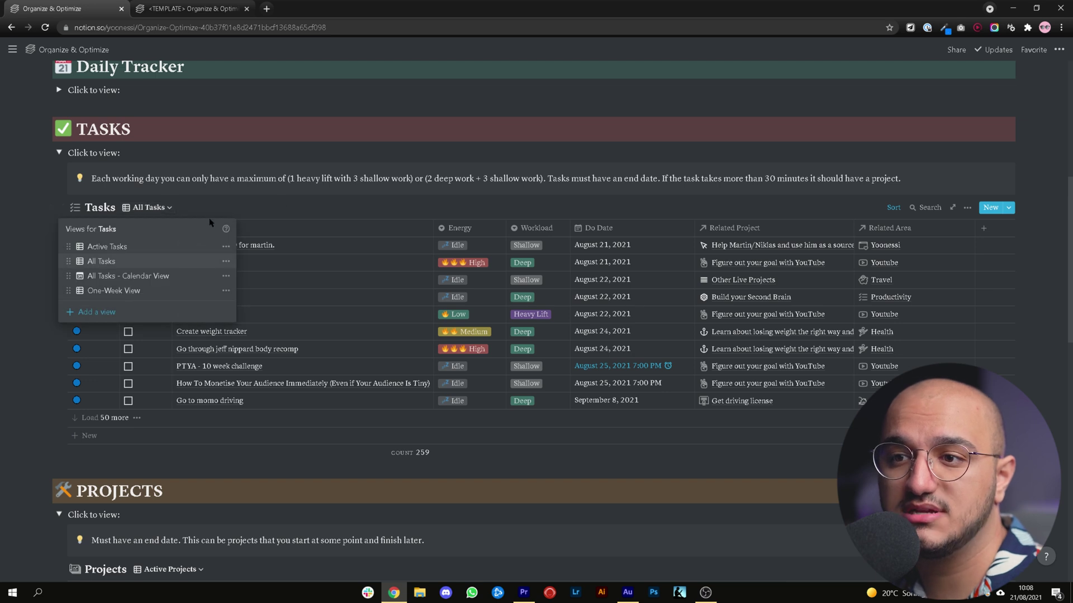
click(114, 249)
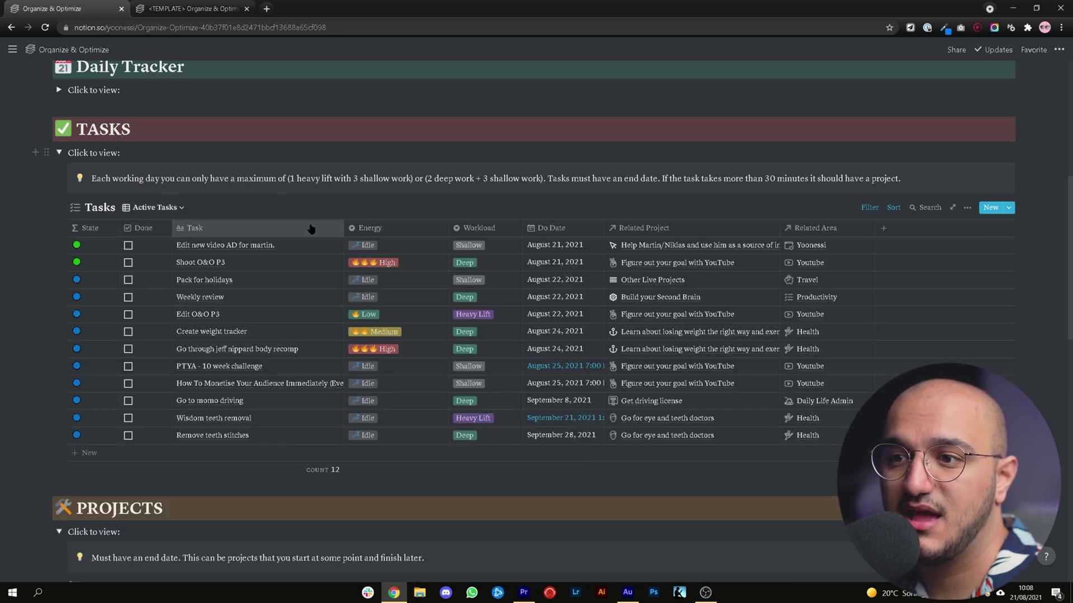
click(152, 207)
click(154, 278)
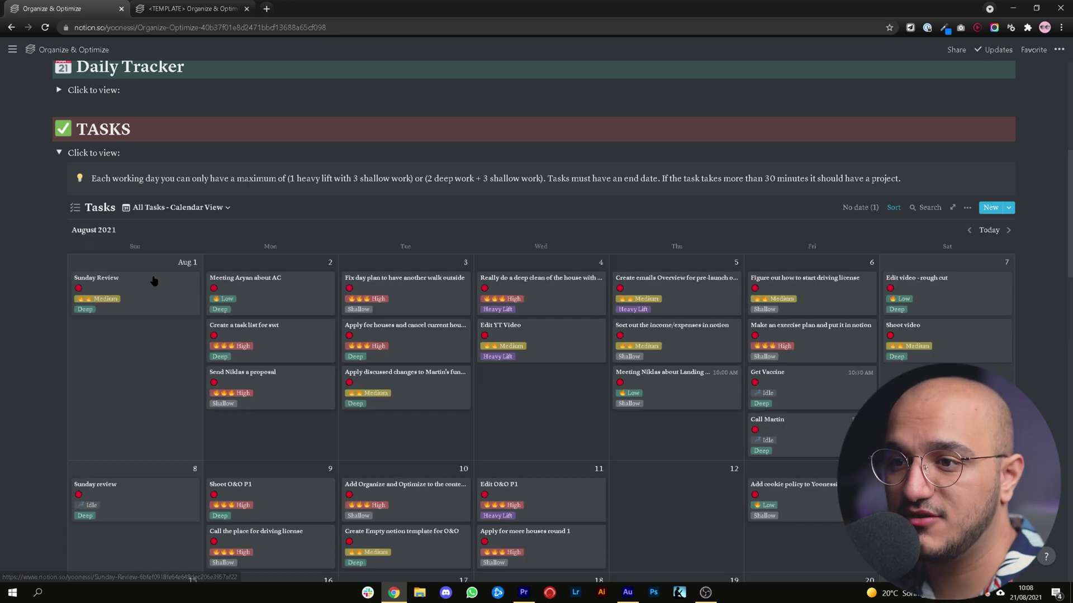
scroll(840, 442, down, 2)
scroll(840, 442, down, 1)
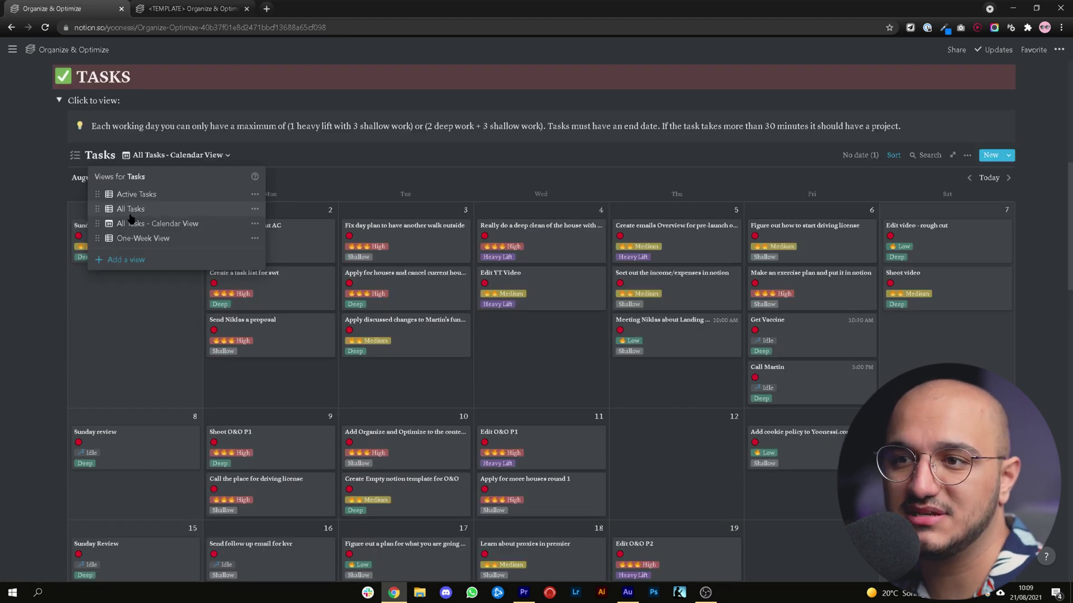
click(130, 212)
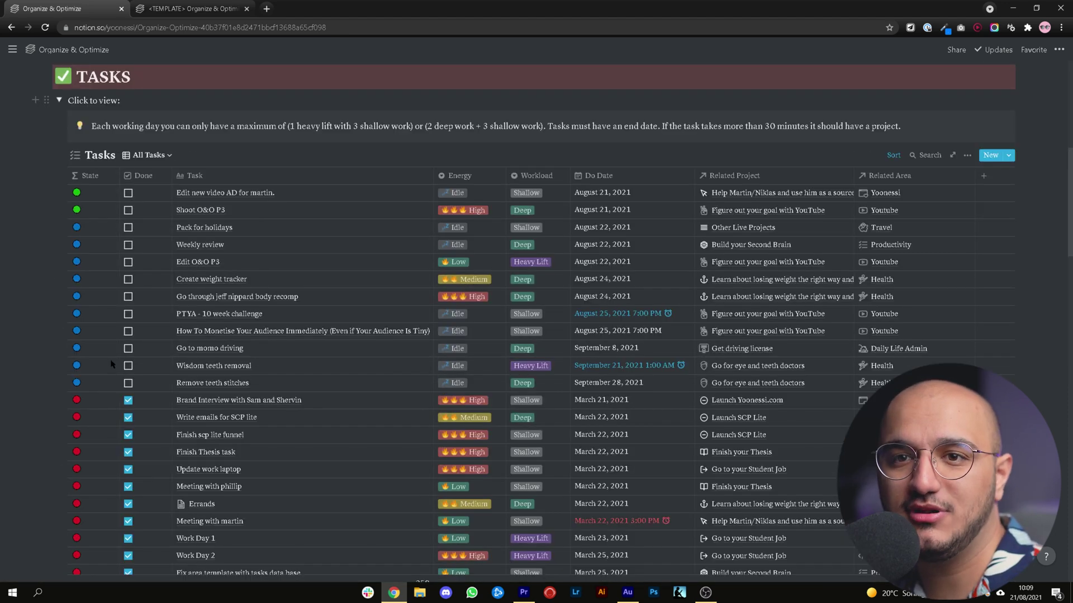
scroll(32, 236, down, 1)
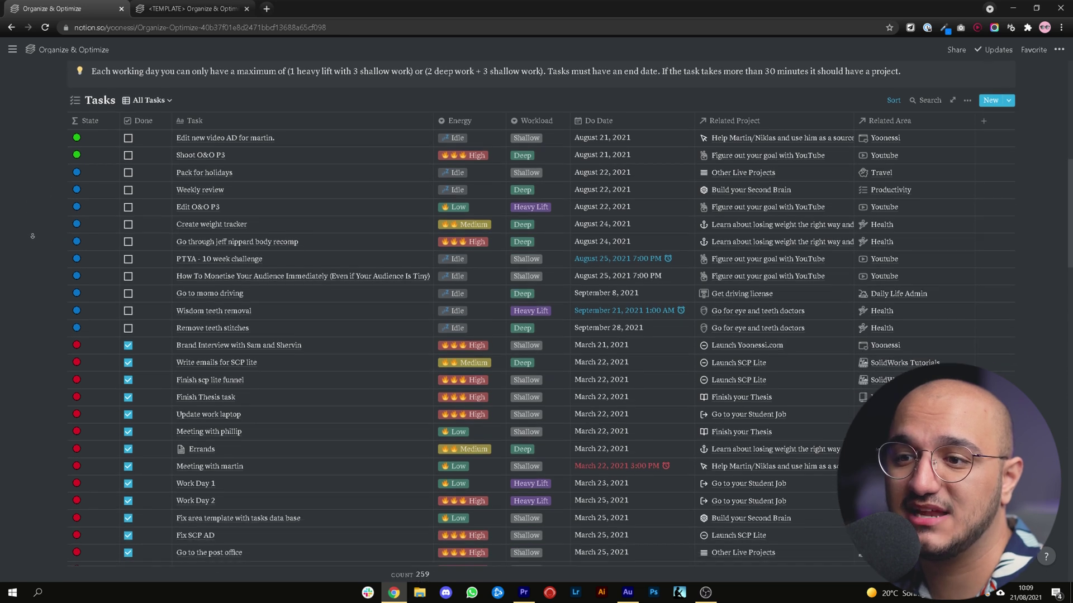
scroll(32, 236, down, 5)
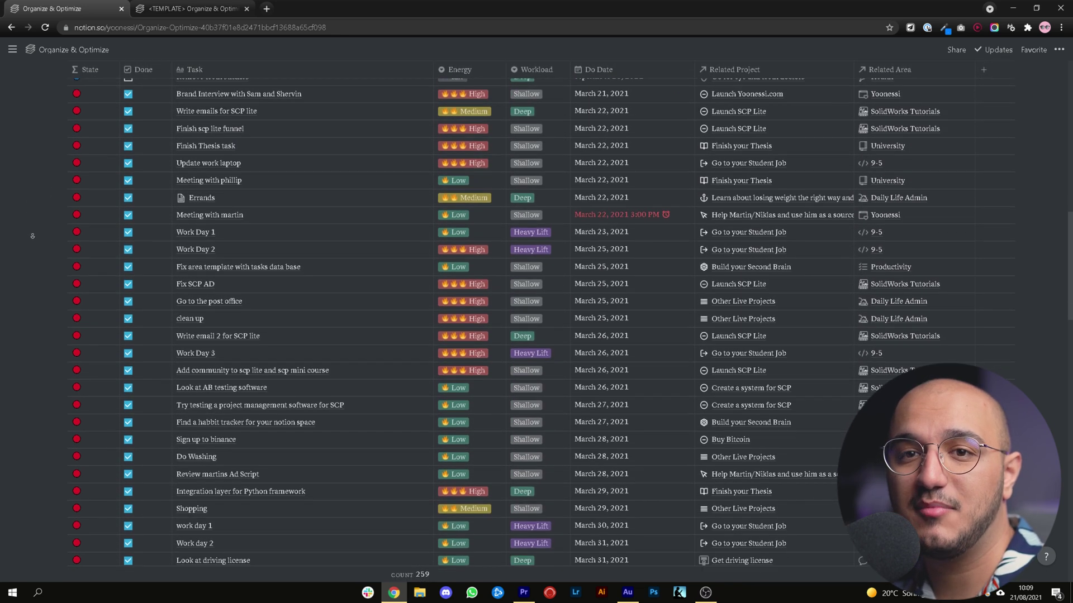
scroll(32, 236, down, 7)
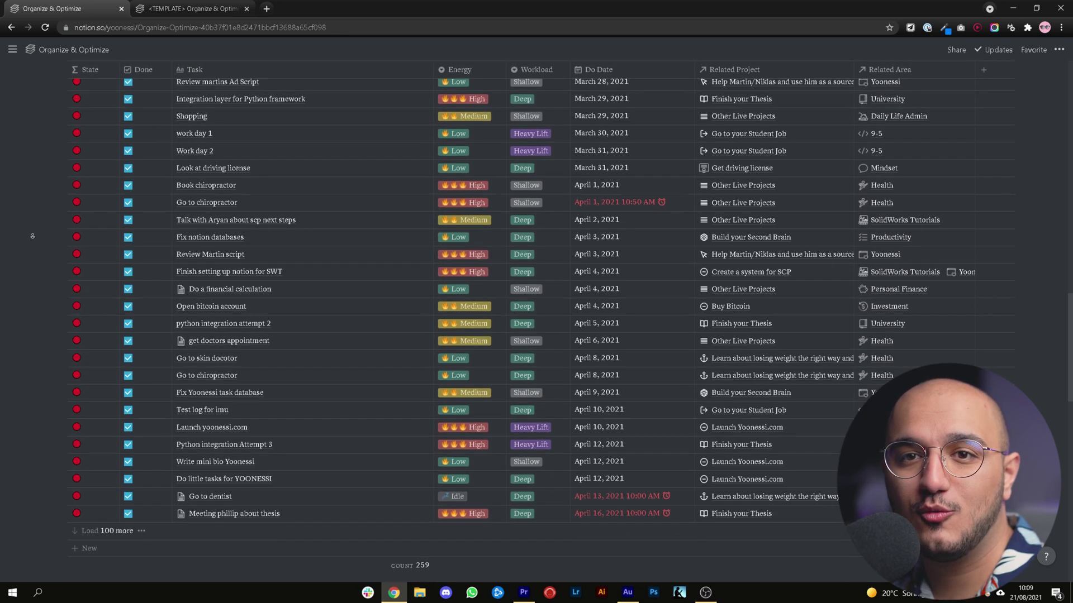
scroll(32, 235, down, 2)
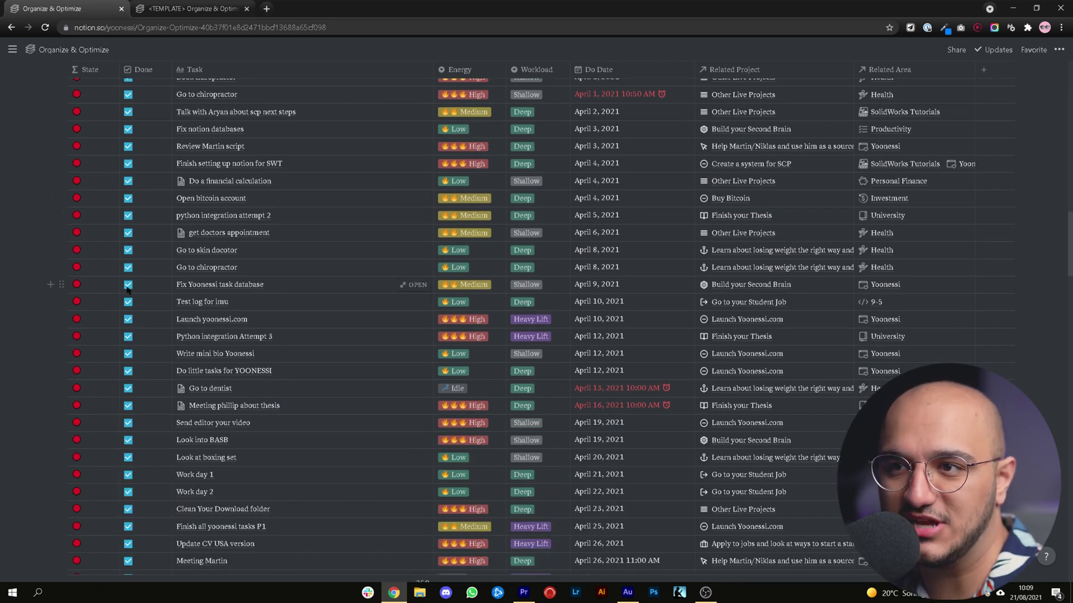
scroll(37, 227, down, 8)
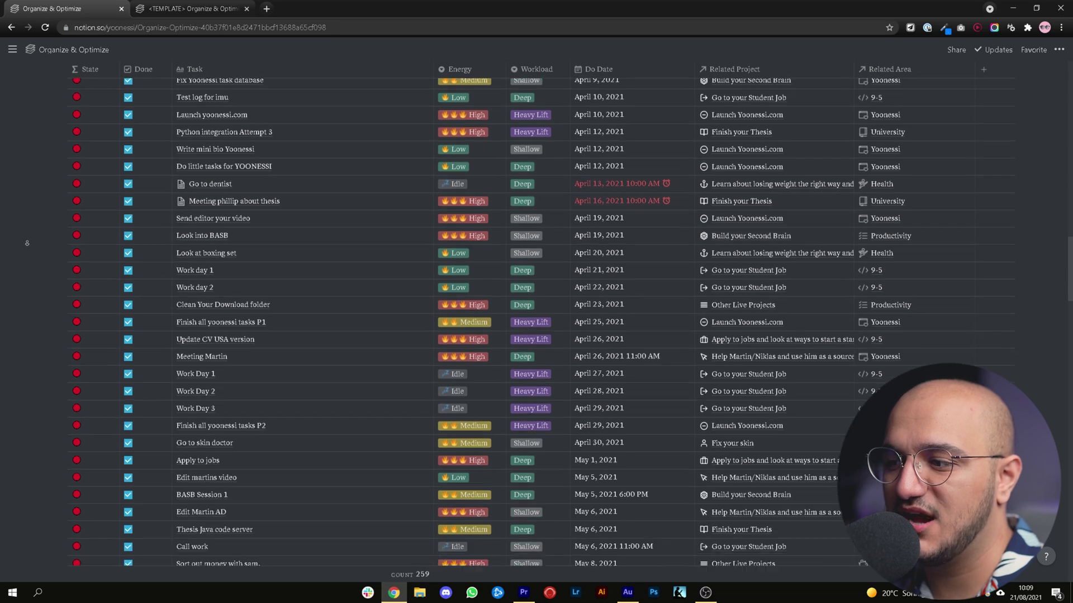
scroll(27, 243, down, 10)
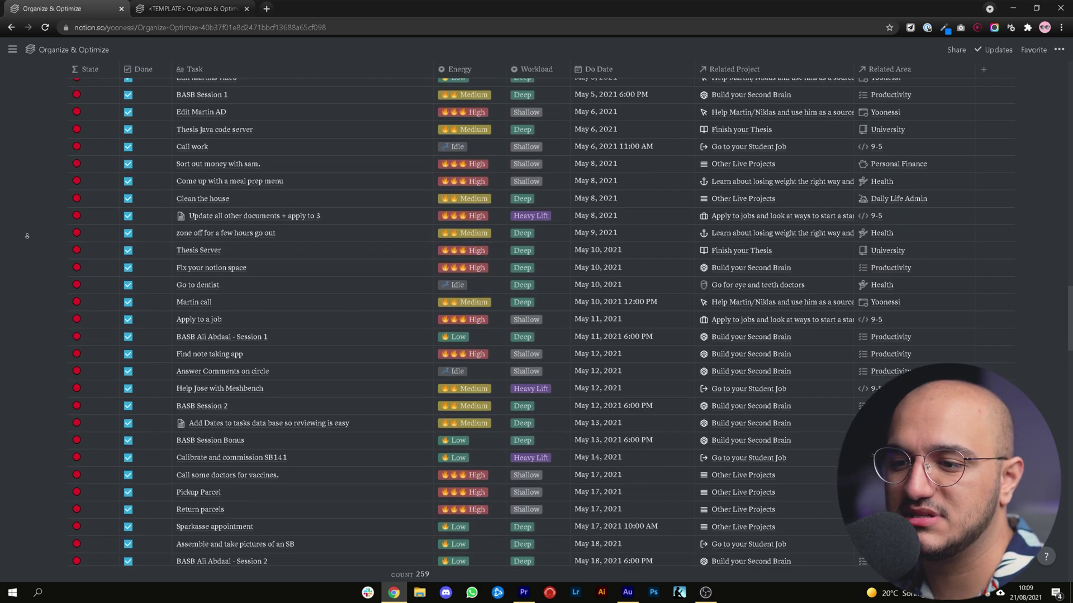
scroll(27, 235, down, 7)
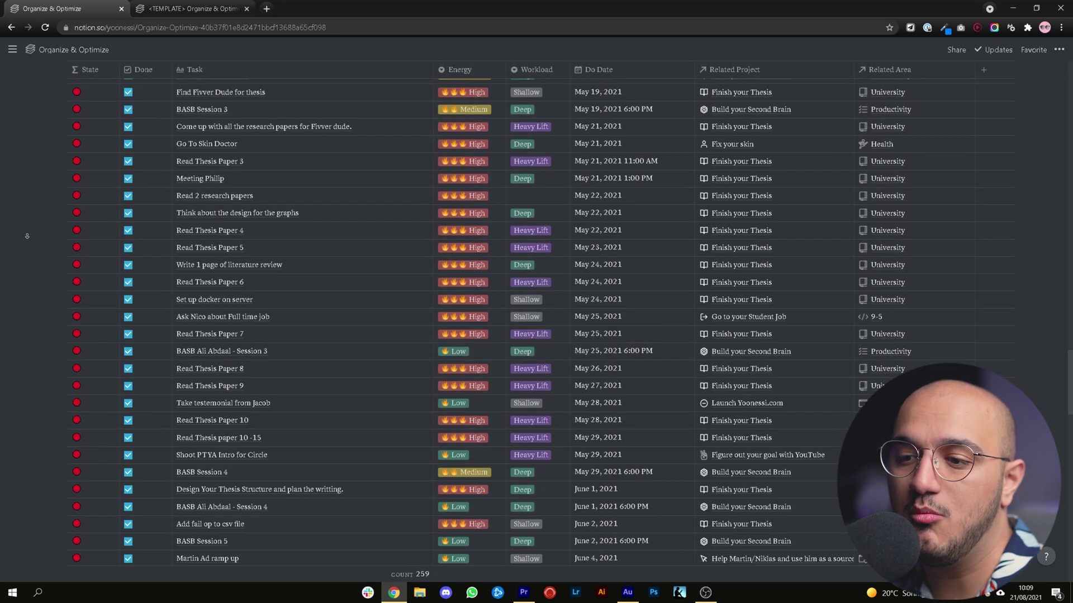
scroll(27, 236, down, 6)
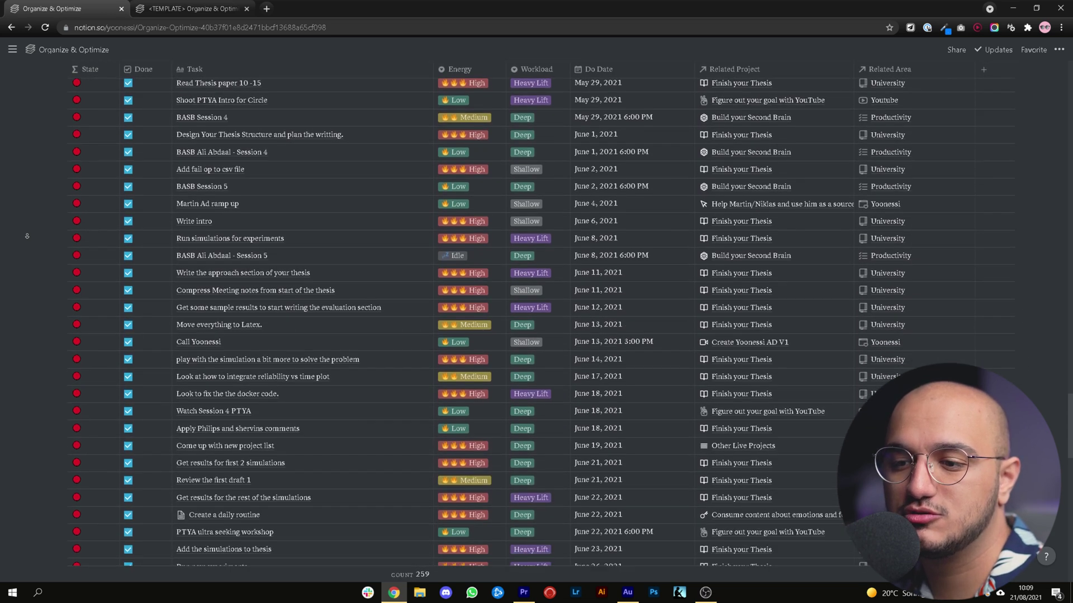
scroll(27, 234, down, 1)
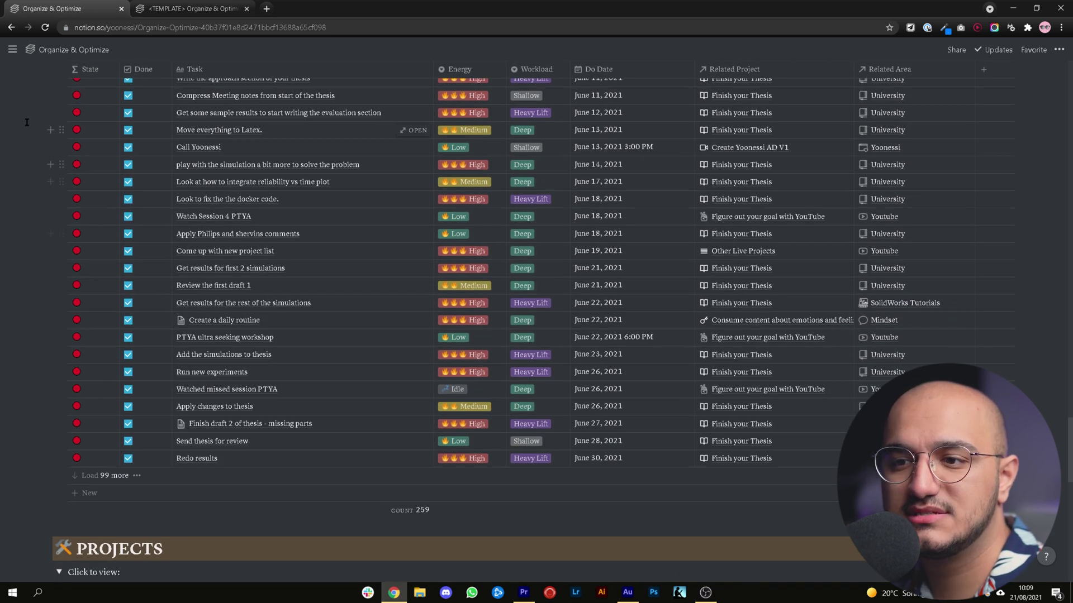
scroll(28, 134, down, 3)
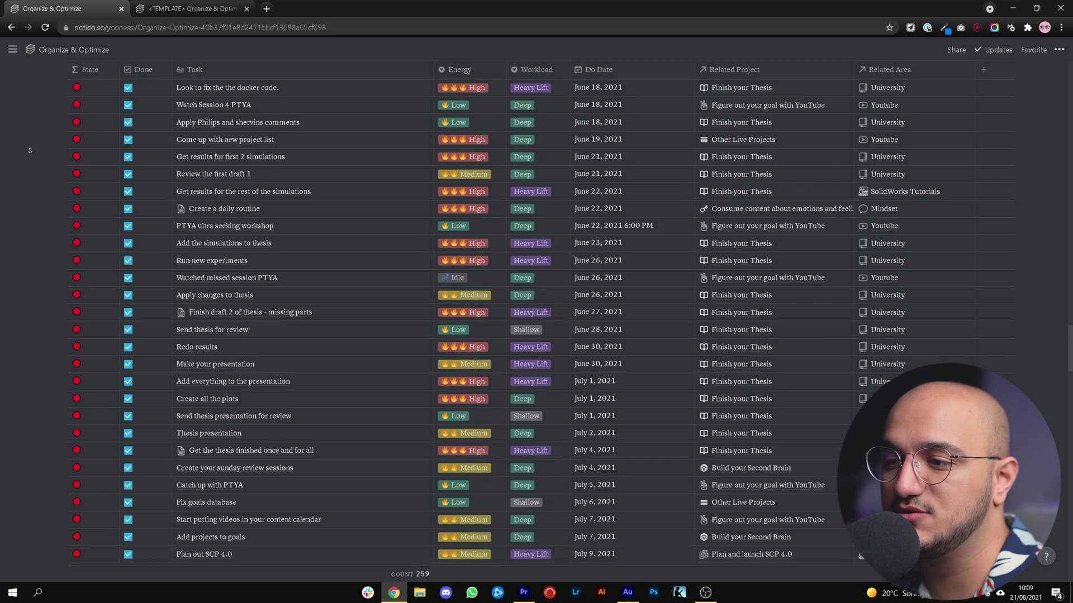
scroll(30, 151, down, 10)
scroll(30, 158, down, 6)
scroll(30, 159, down, 6)
scroll(30, 158, down, 6)
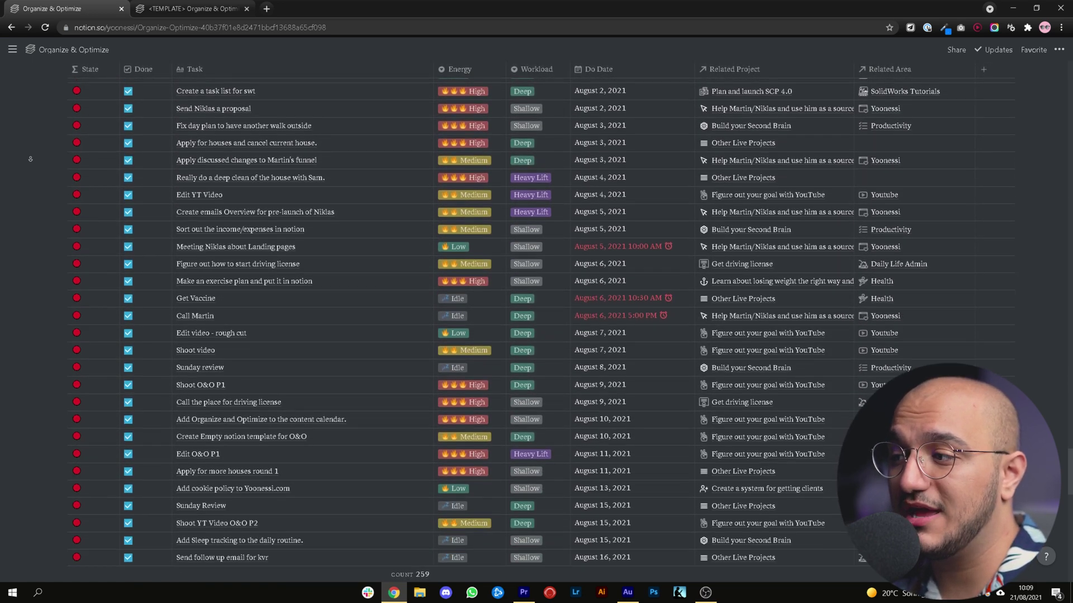
scroll(30, 159, down, 6)
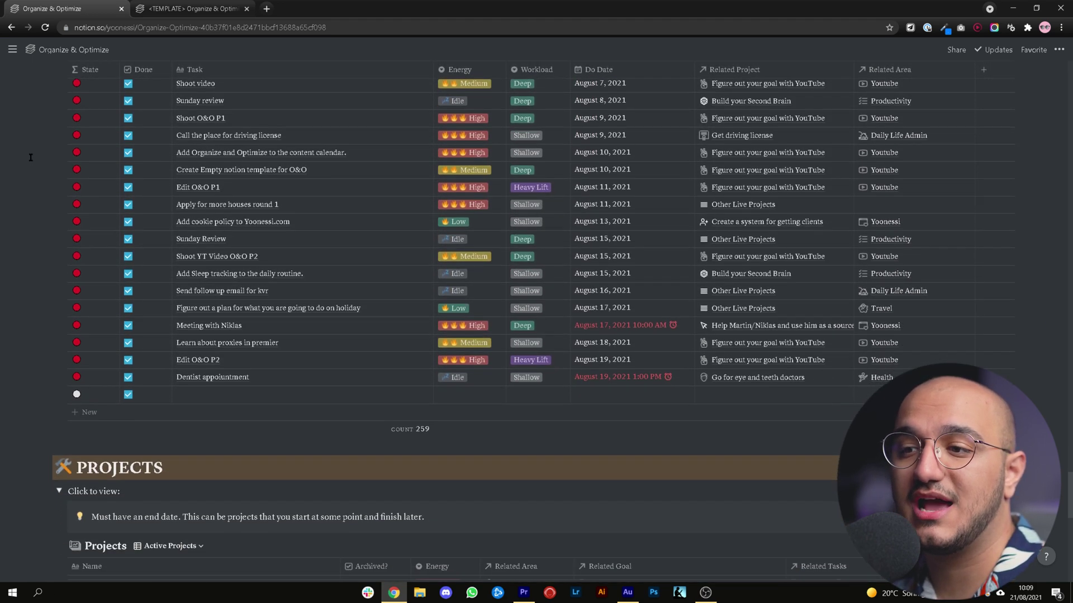
scroll(30, 158, down, 1)
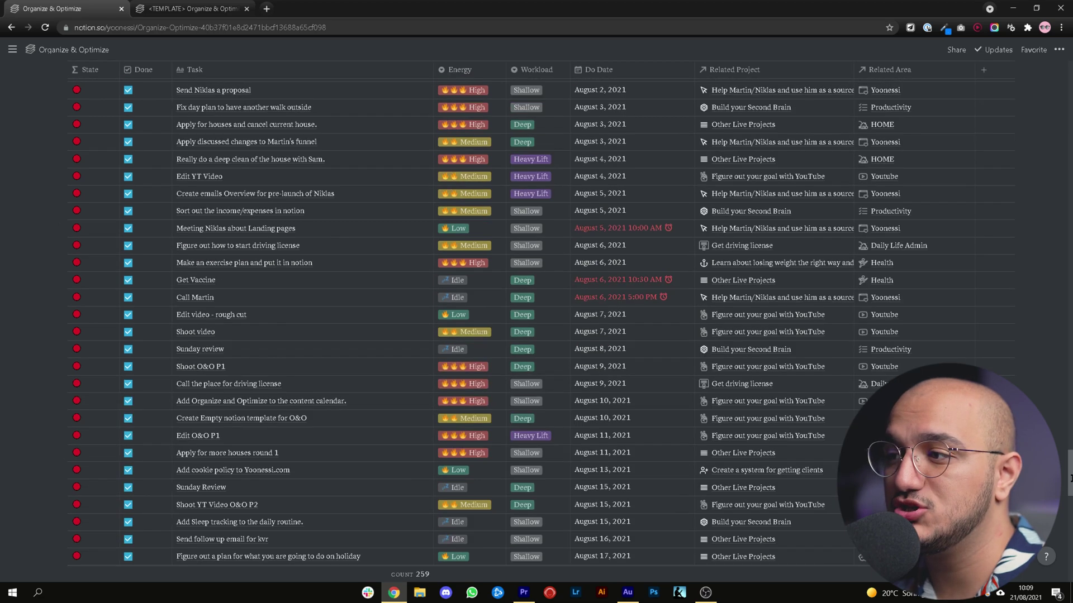
drag(1070, 478, 1070, 111)
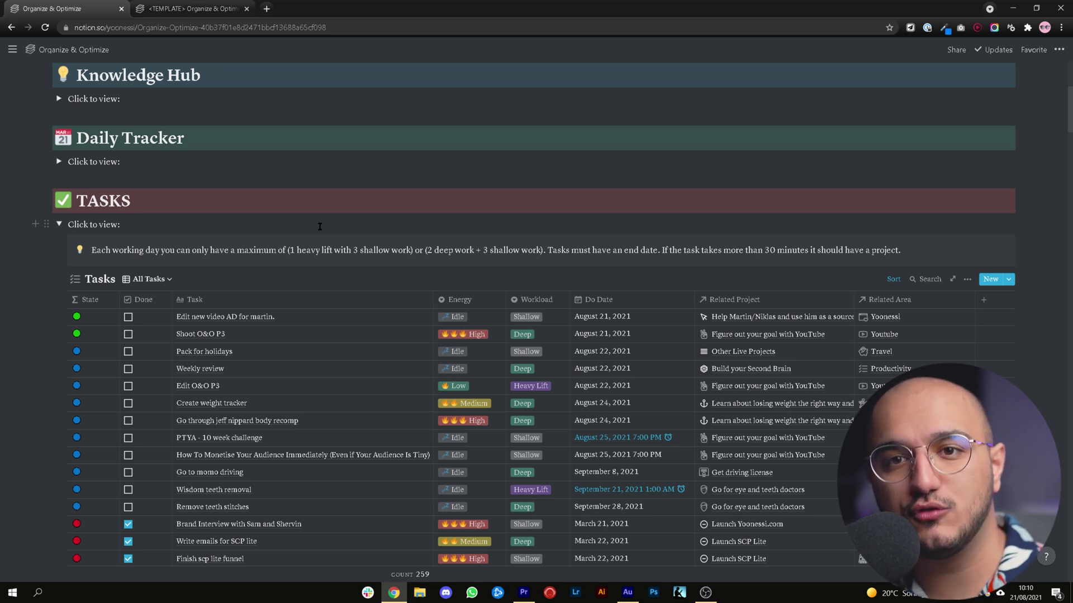
Step: Switch to the template copy's tab and scroll down to its Tasks and Projects tables
key(ctrl+Tab)
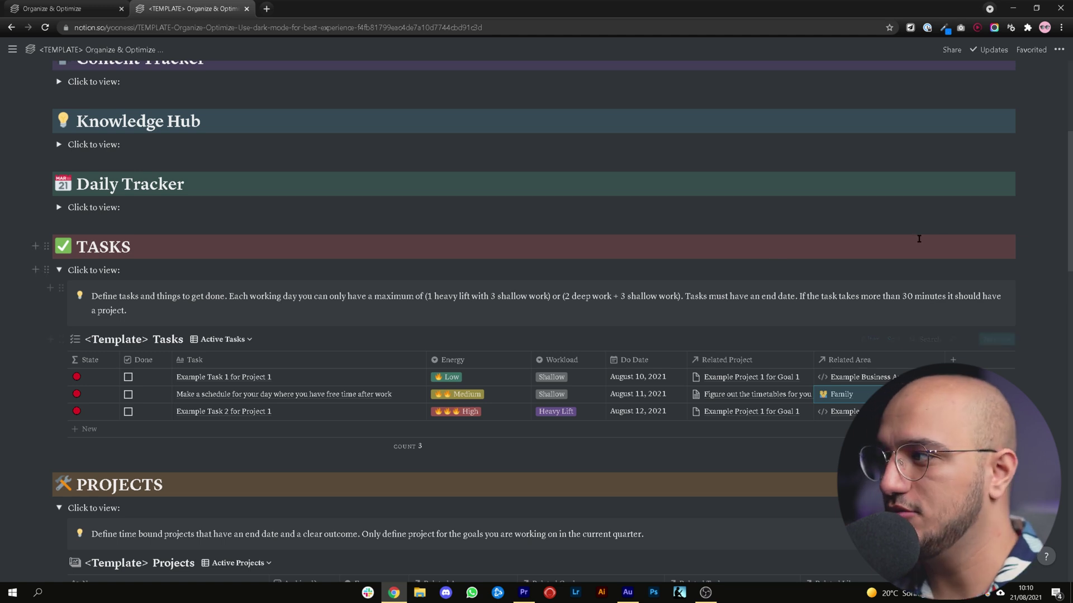
drag(1070, 207, 1069, 221)
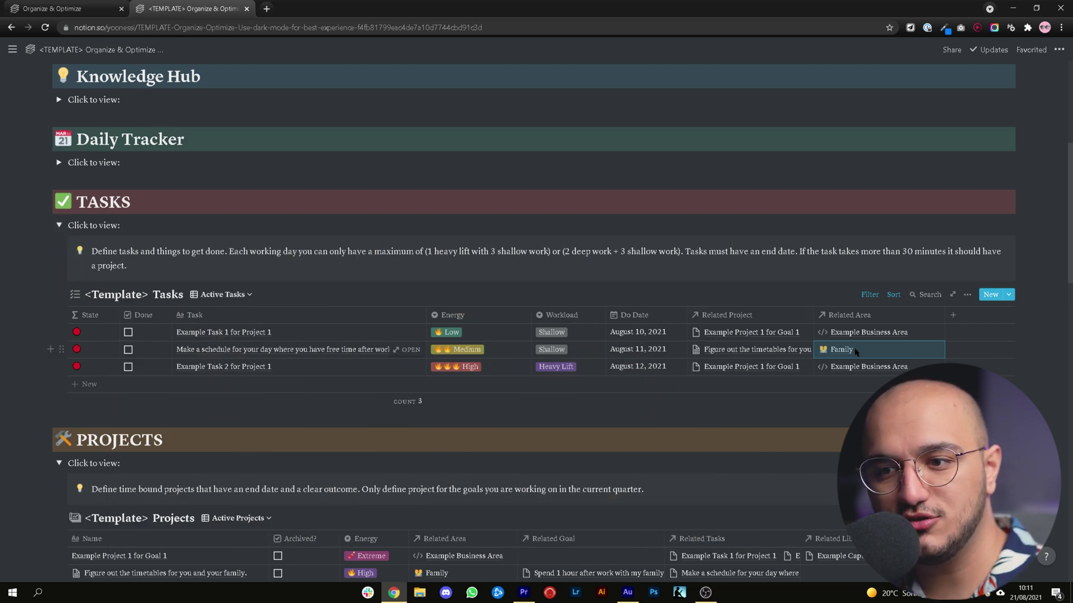
drag(1069, 221, 1070, 261)
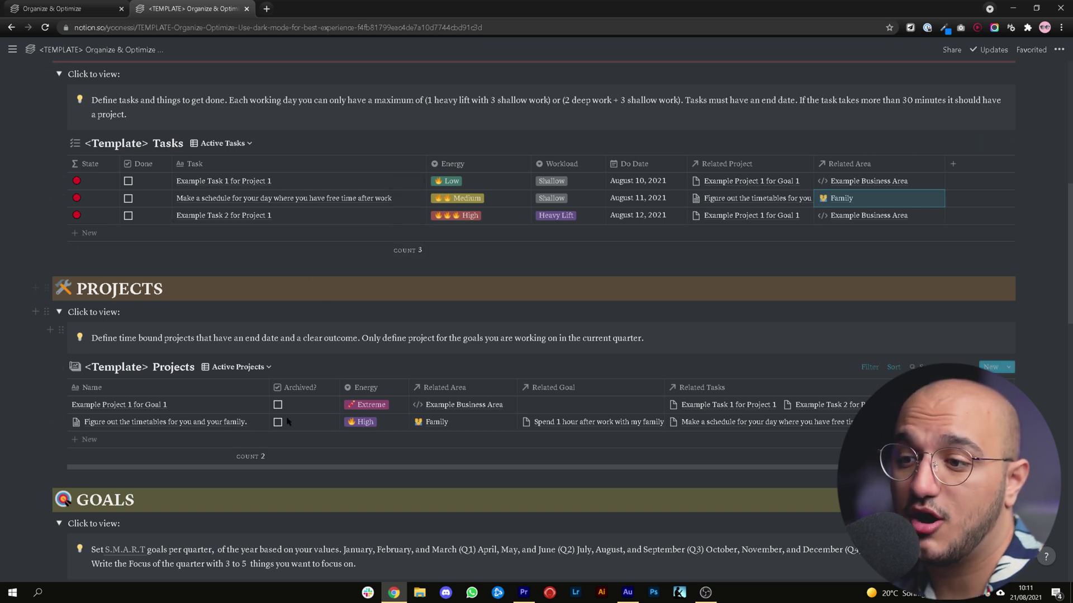
click(254, 422)
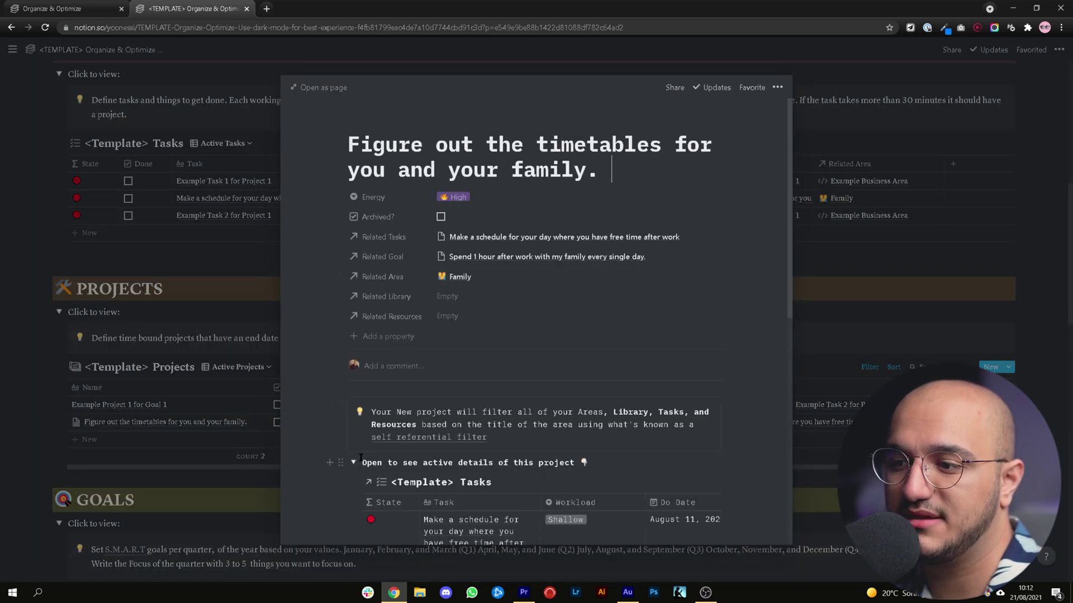
scroll(361, 443, down, 3)
key(Escape)
scroll(425, 266, up, 3)
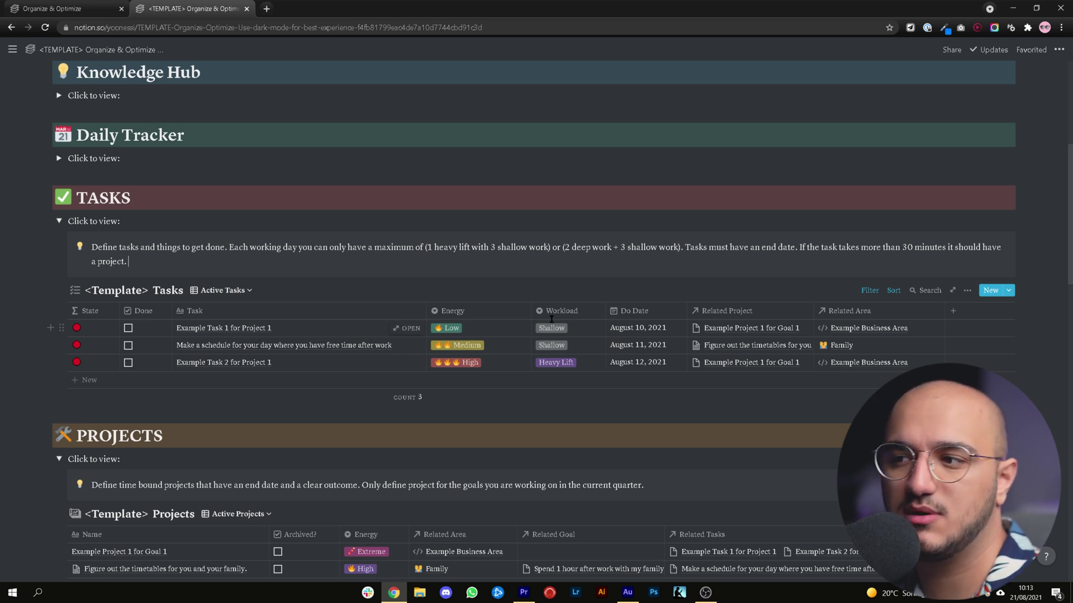
click(477, 310)
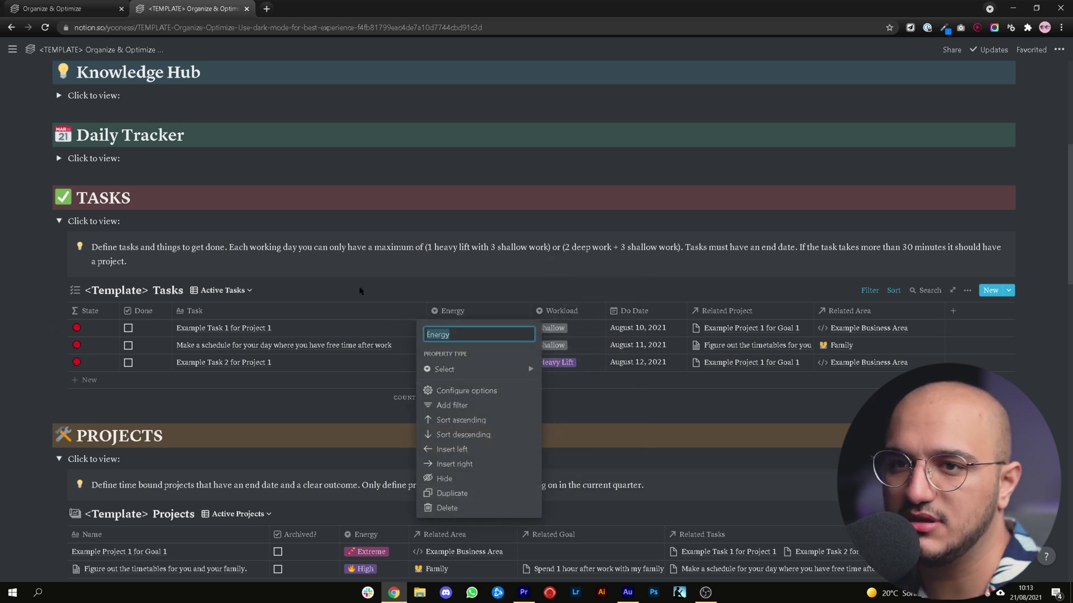
Step: Dismiss the Energy property settings and fold the TASKS and PROJECTS toggles with Ctrl+Alt+T
key(Escape)
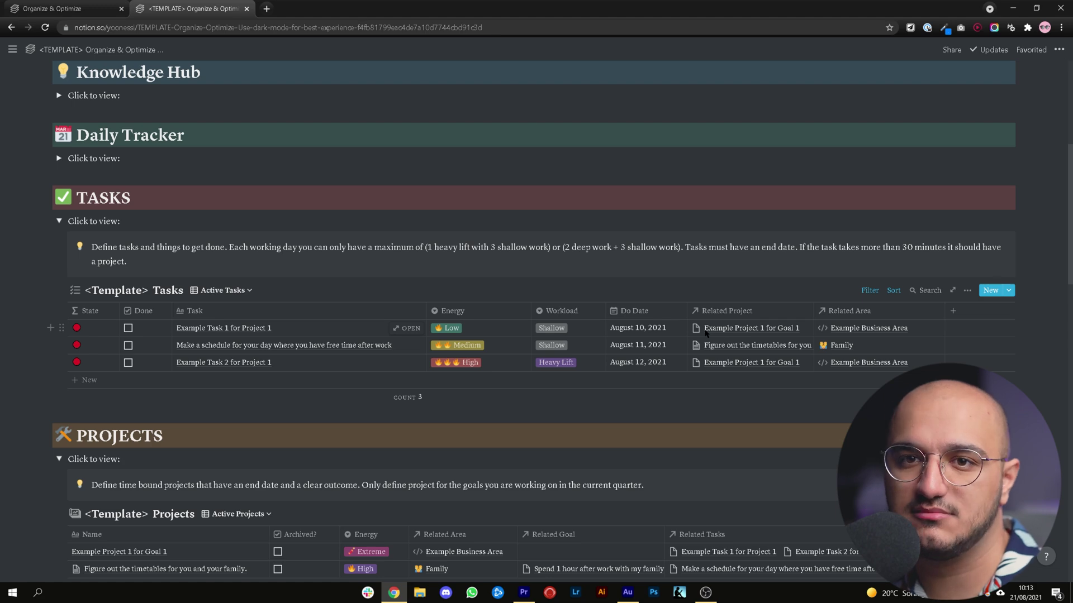
key(ctrl+alt+t)
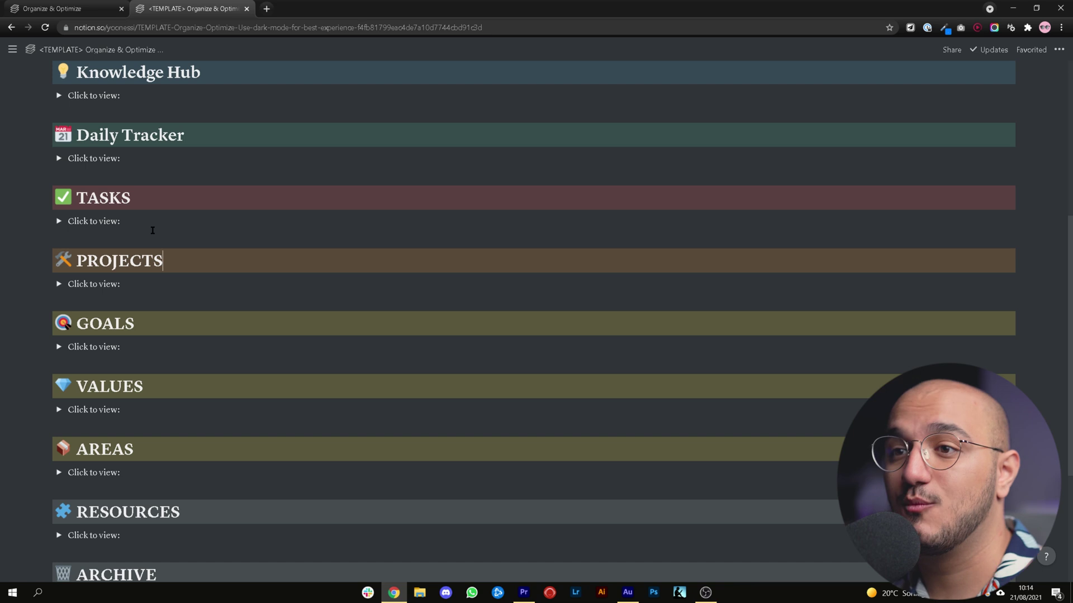
Step: Expand the Daily Tracker toggle to reveal its Daily Routine table
scroll(153, 228, up, 1)
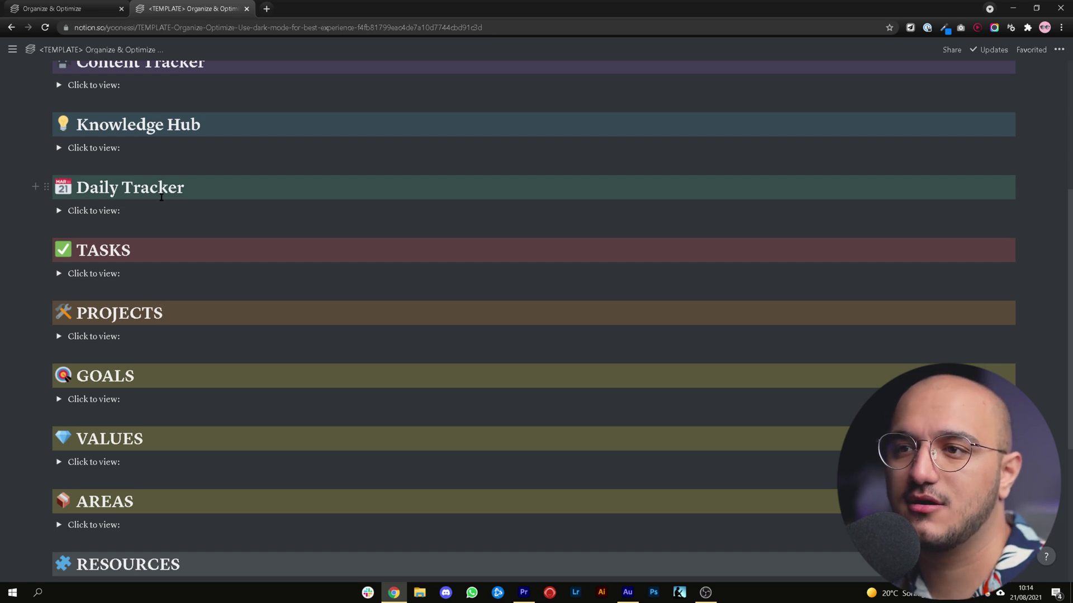
click(58, 211)
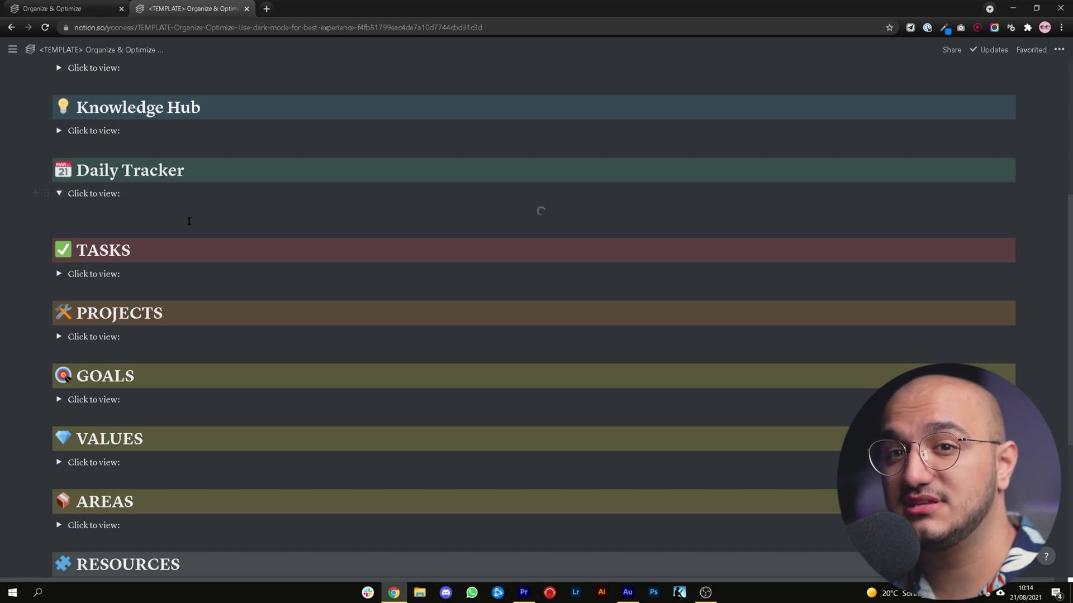
scroll(153, 246, up, 2)
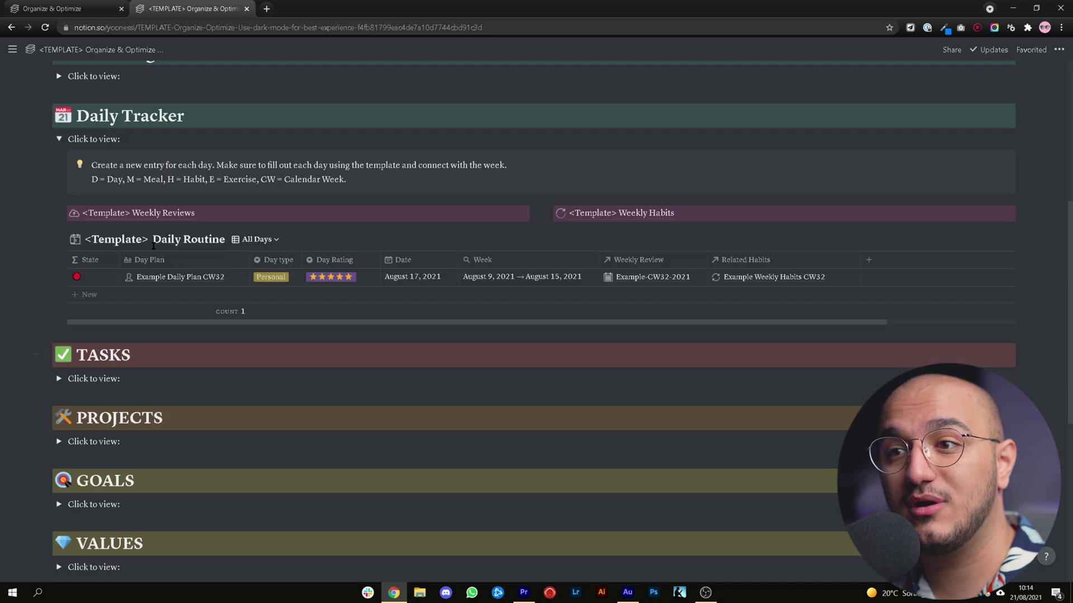